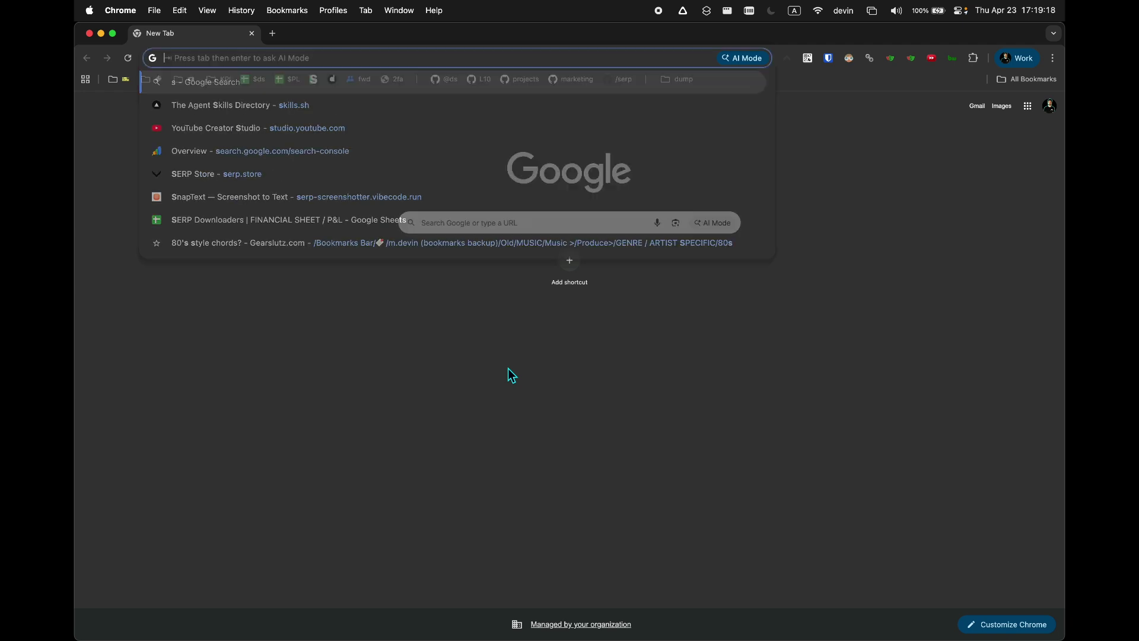
Search Google for "serp apps loom downloader" and open the serpapps/loom-video-downloader repository on GitHub.
{"action": "left_click", "coordinate": [504, 226]}
{"action": "type", "text": "serp apps "}
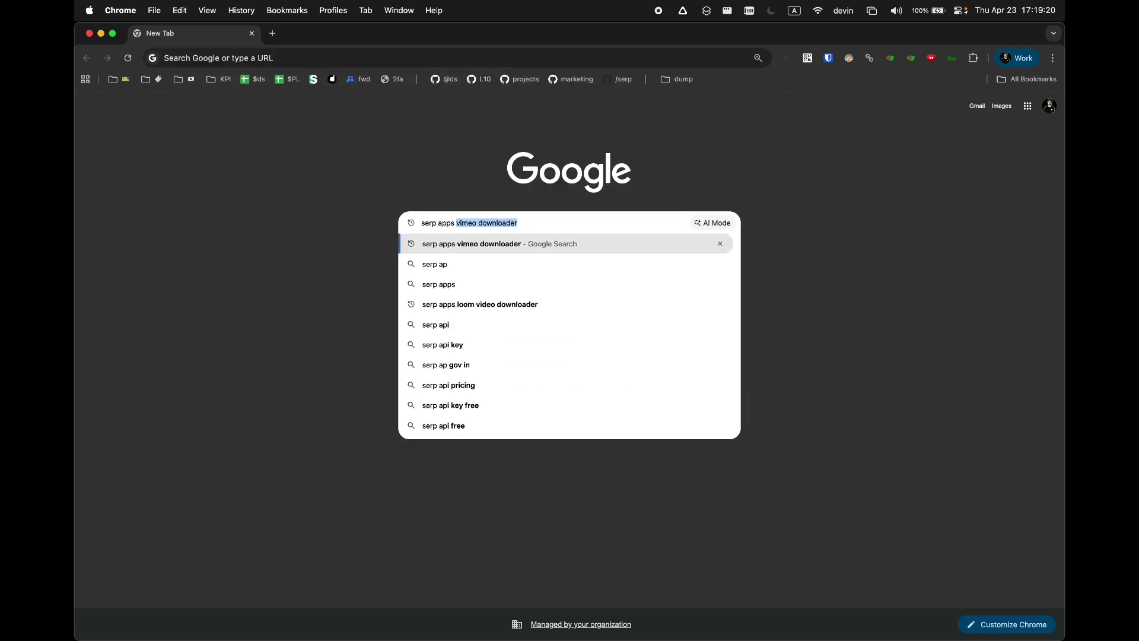
{"action": "type", "text": "loom downloader"}
{"action": "key", "text": "Return"}
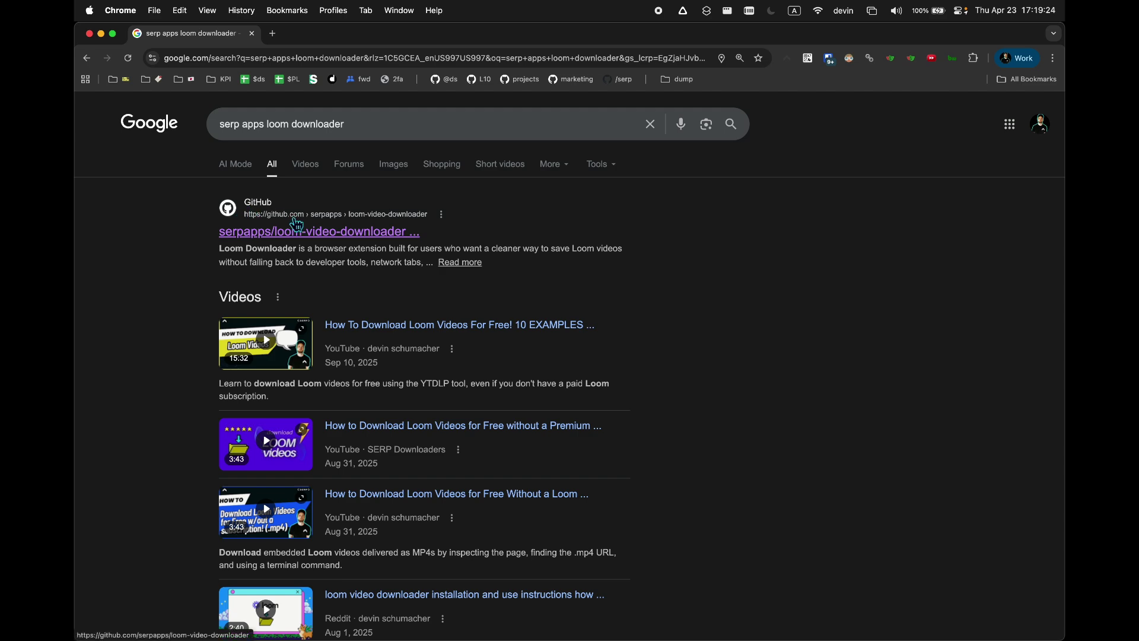
{"action": "left_click", "coordinate": [304, 233]}
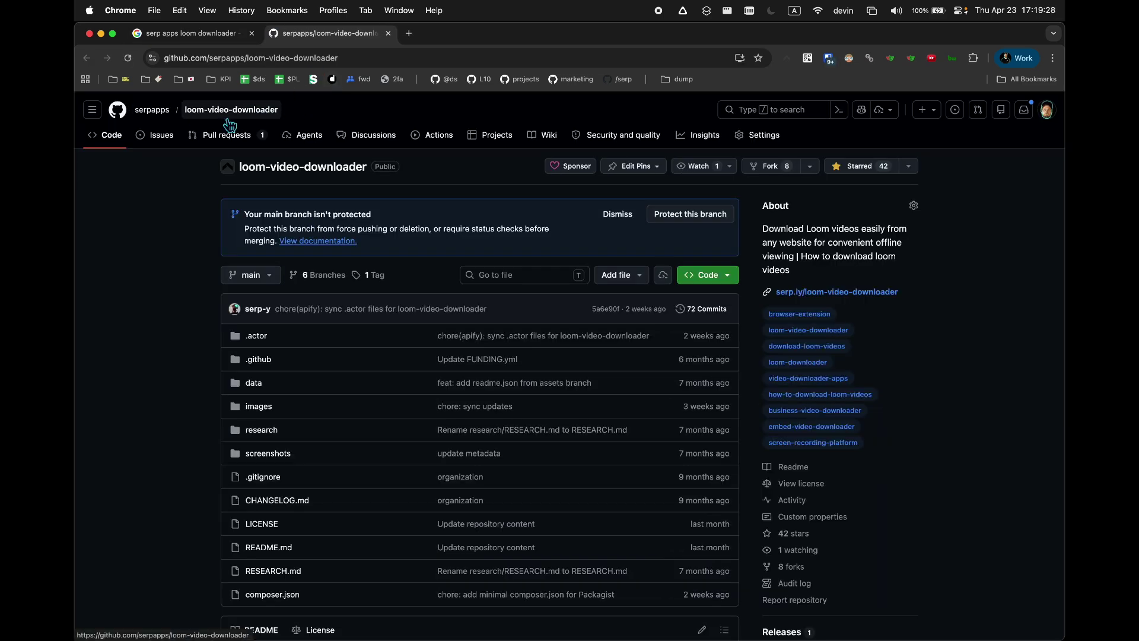
Open the SERP Apps organization page at github.com/serpapps in a new browser tab.
{"action": "left_click", "coordinate": [409, 33]}
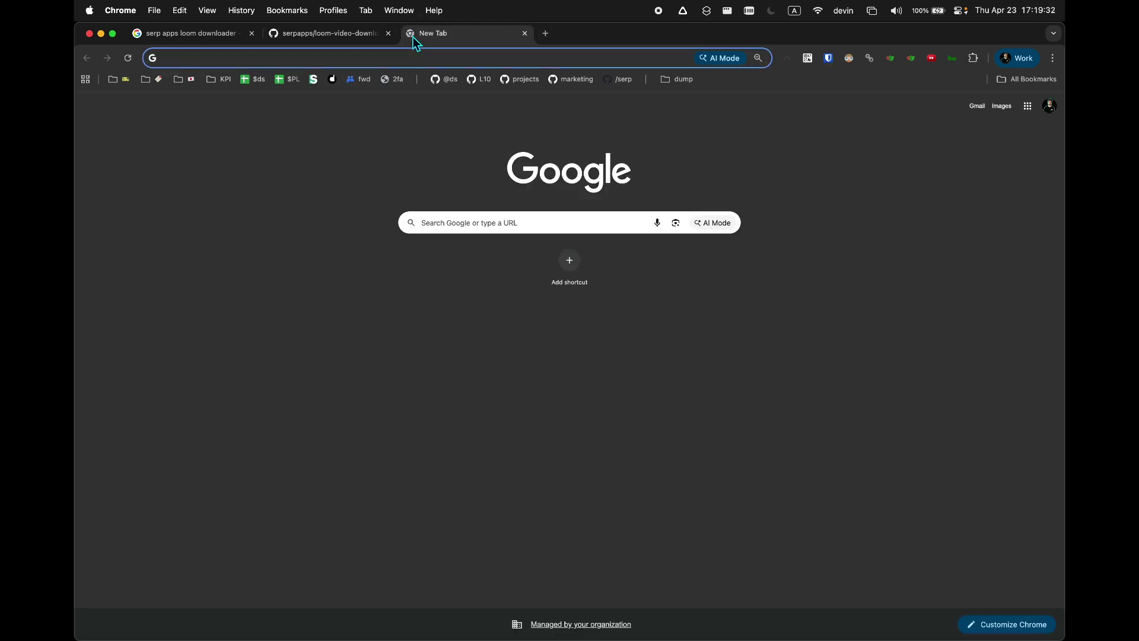
{"action": "type", "text": "github.com/serpapps"}
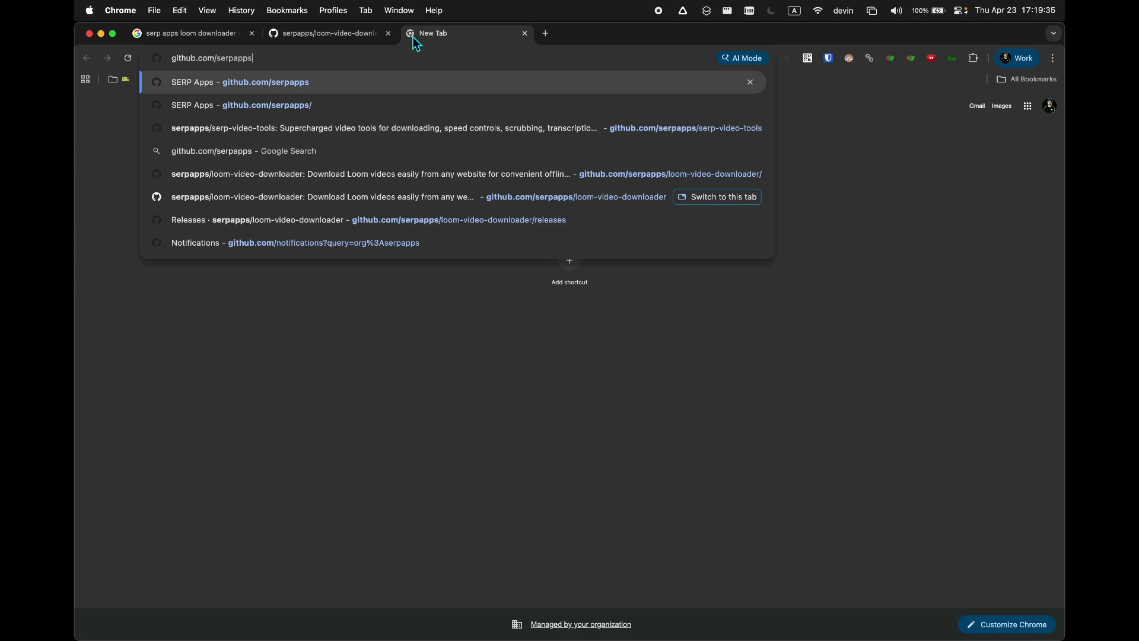
{"action": "key", "text": "Return"}
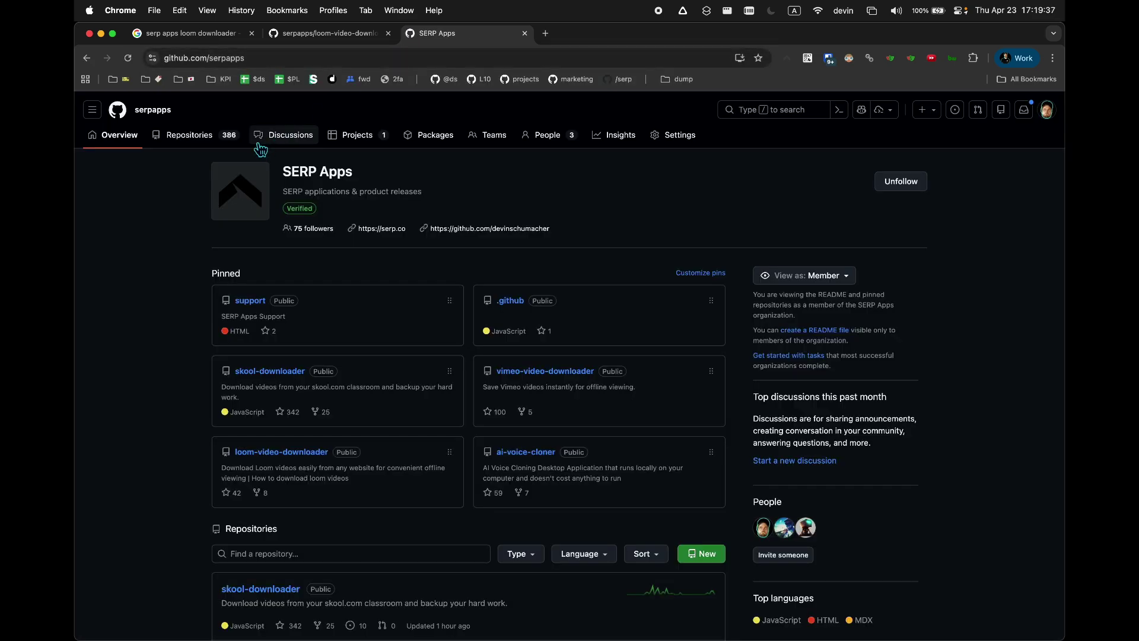
Search the organization's repositories for "loom", open loom-video-downloader, and compare it with the repository page already open.
{"action": "left_click", "coordinate": [215, 141]}
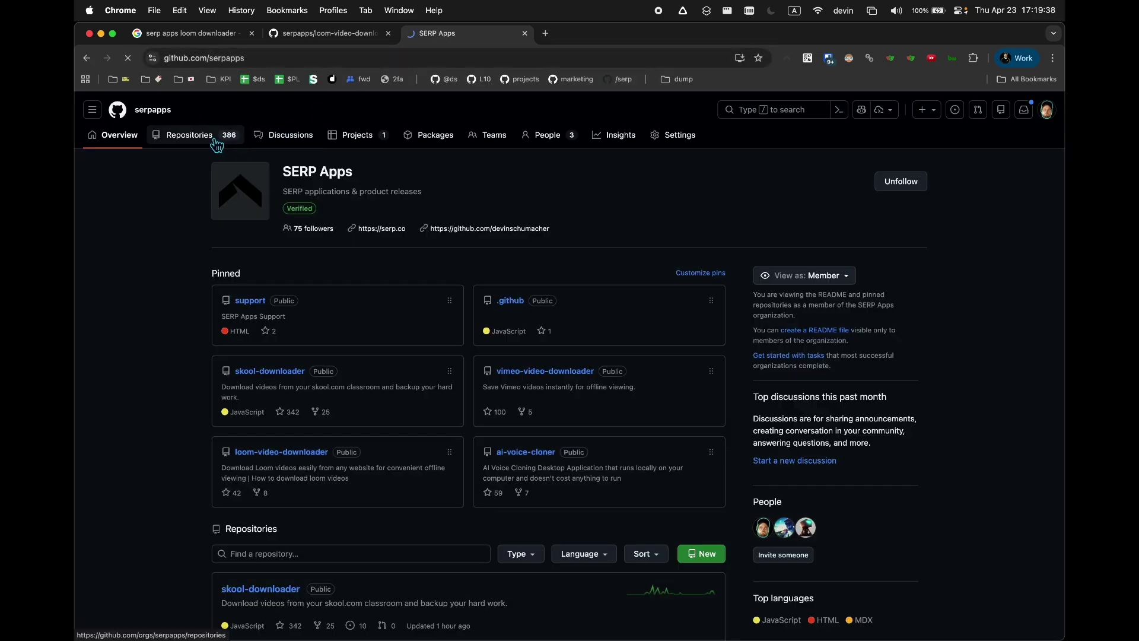
{"action": "left_click", "coordinate": [326, 195]}
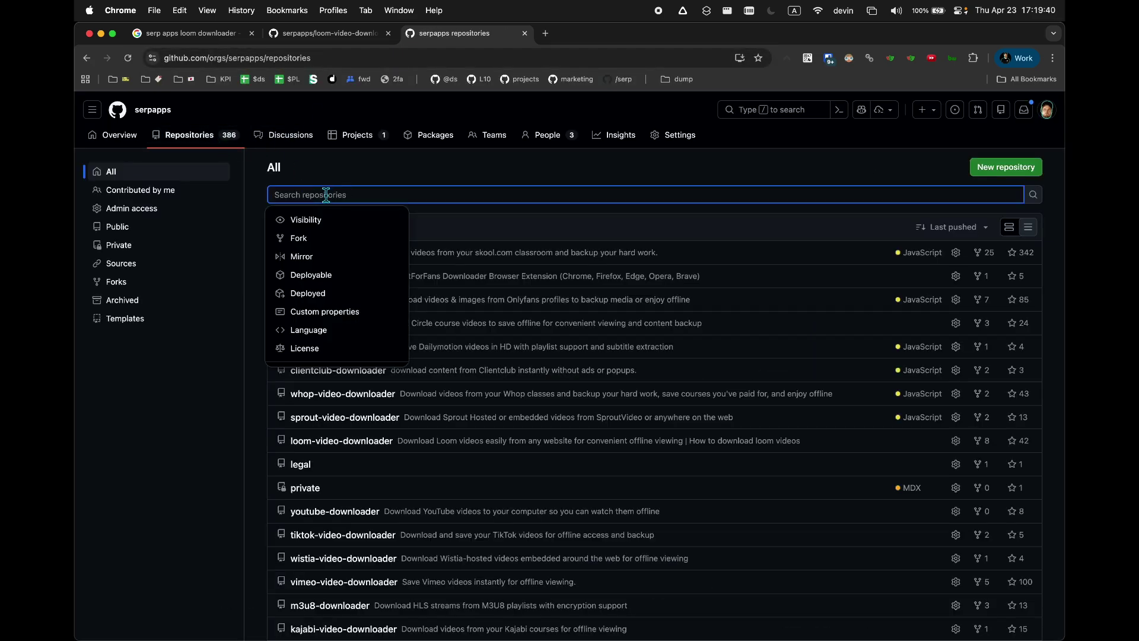
{"action": "type", "text": "loom"}
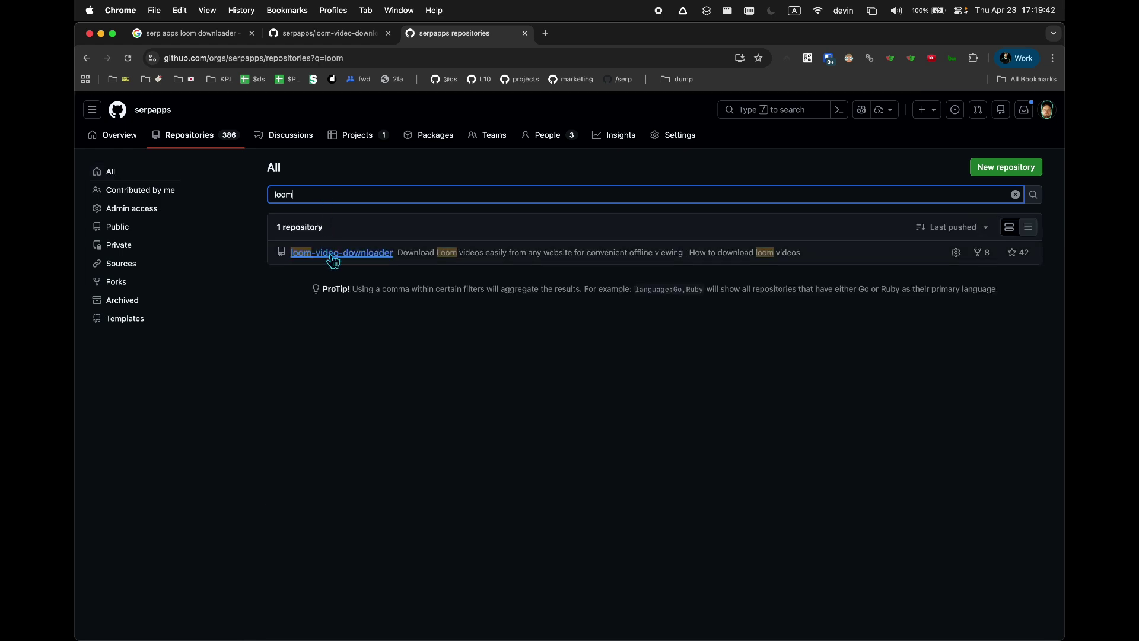
{"action": "left_click", "coordinate": [333, 254]}
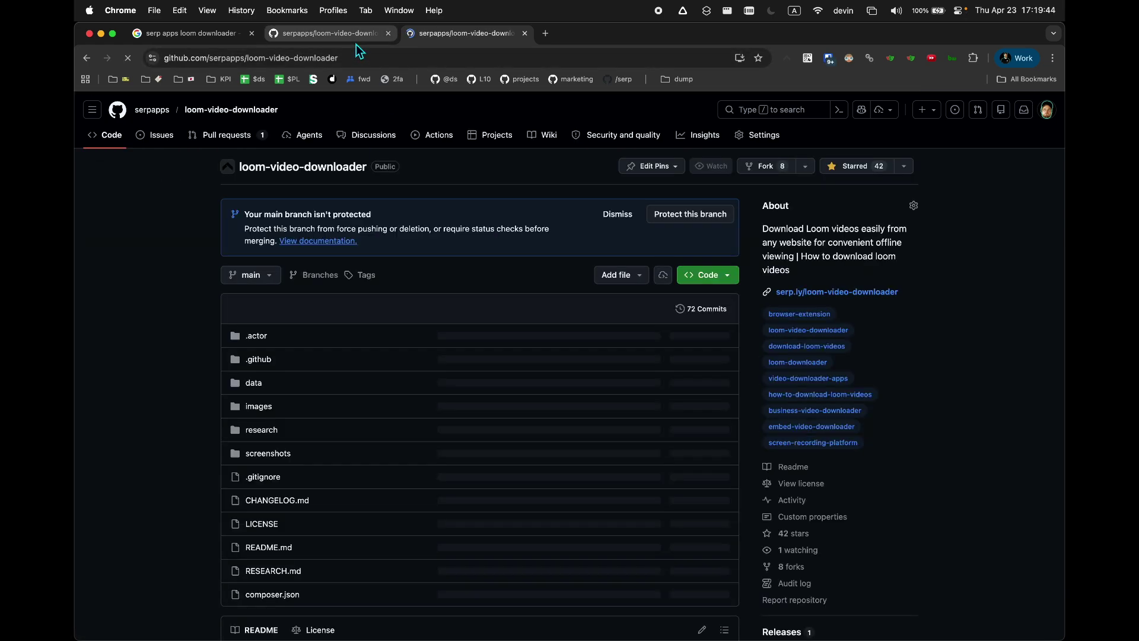
{"action": "left_click", "coordinate": [347, 37]}
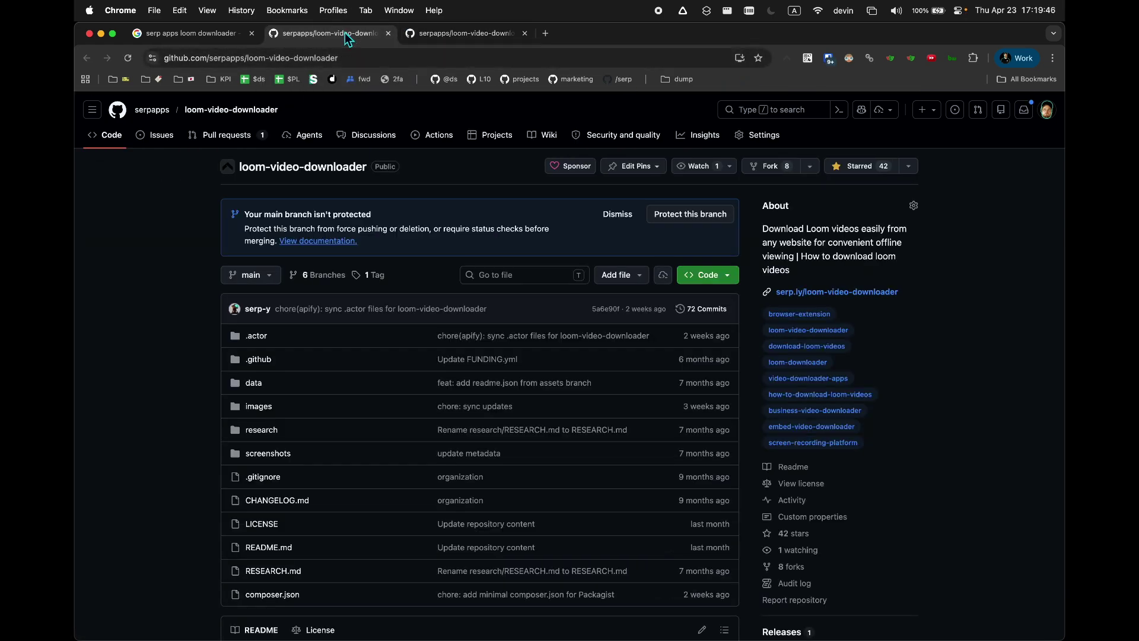
{"action": "left_click", "coordinate": [446, 38]}
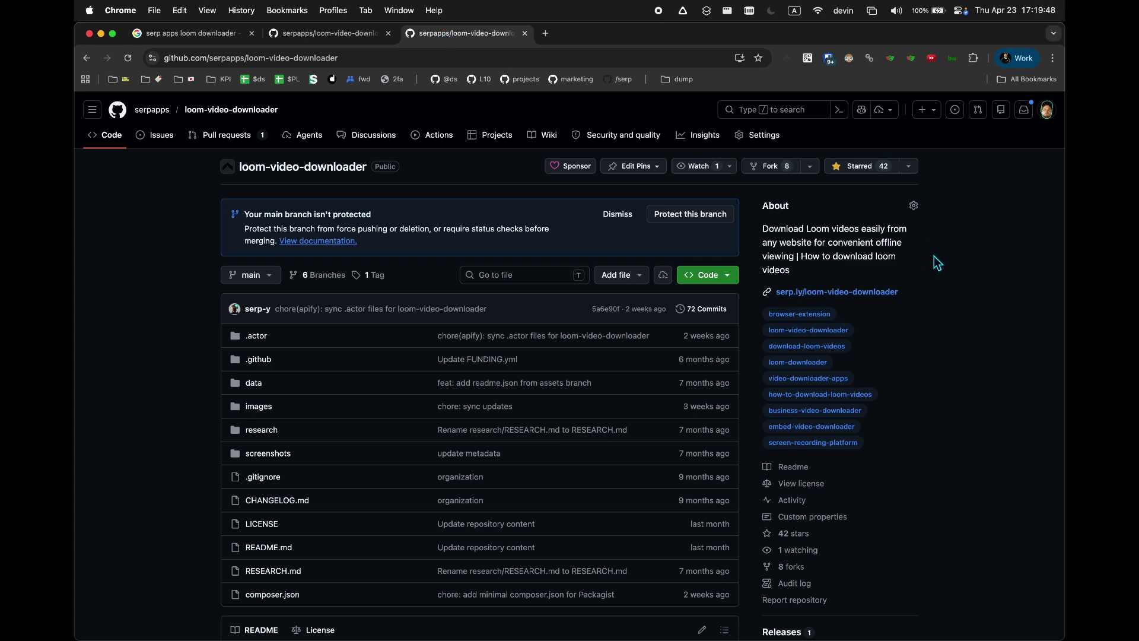
Open the repository's releases and download loom-downloader-chrome.zip from the latest release's assets.
{"action": "scroll", "coordinate": [934, 263], "scroll_direction": "down", "scroll_amount": 5}
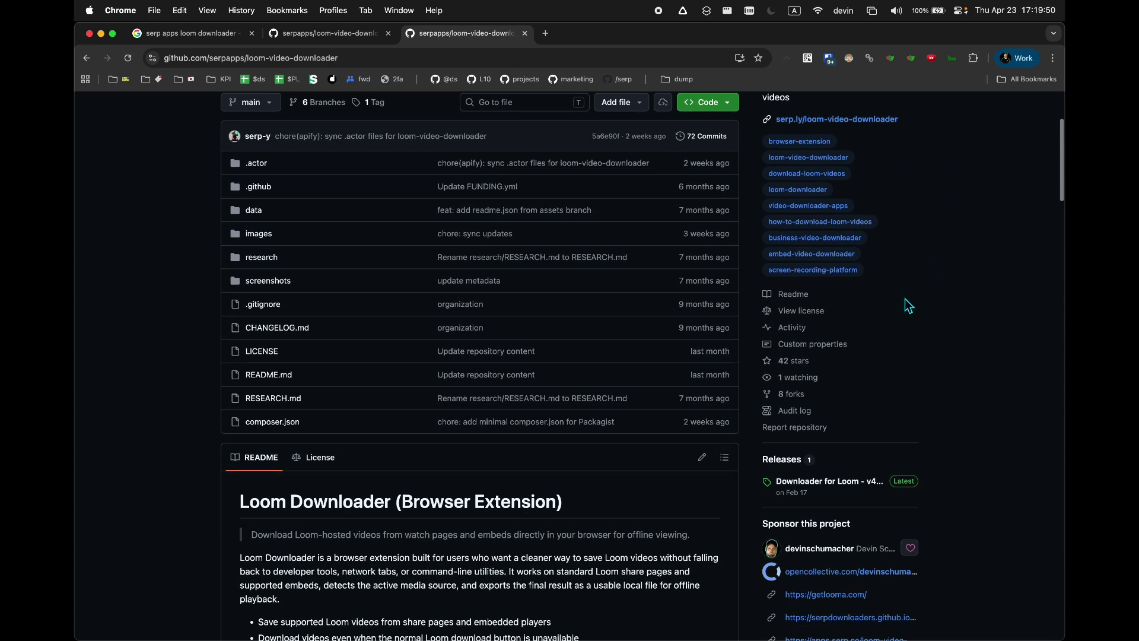
{"action": "left_click", "coordinate": [795, 464]}
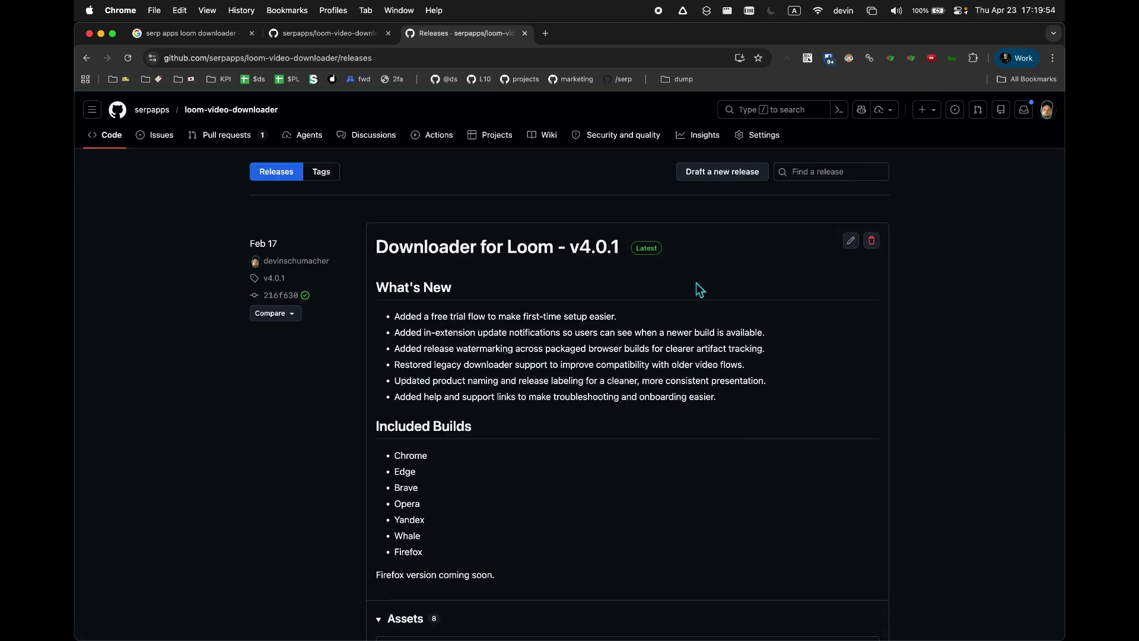
{"action": "scroll", "coordinate": [651, 274], "scroll_direction": "down", "scroll_amount": 5}
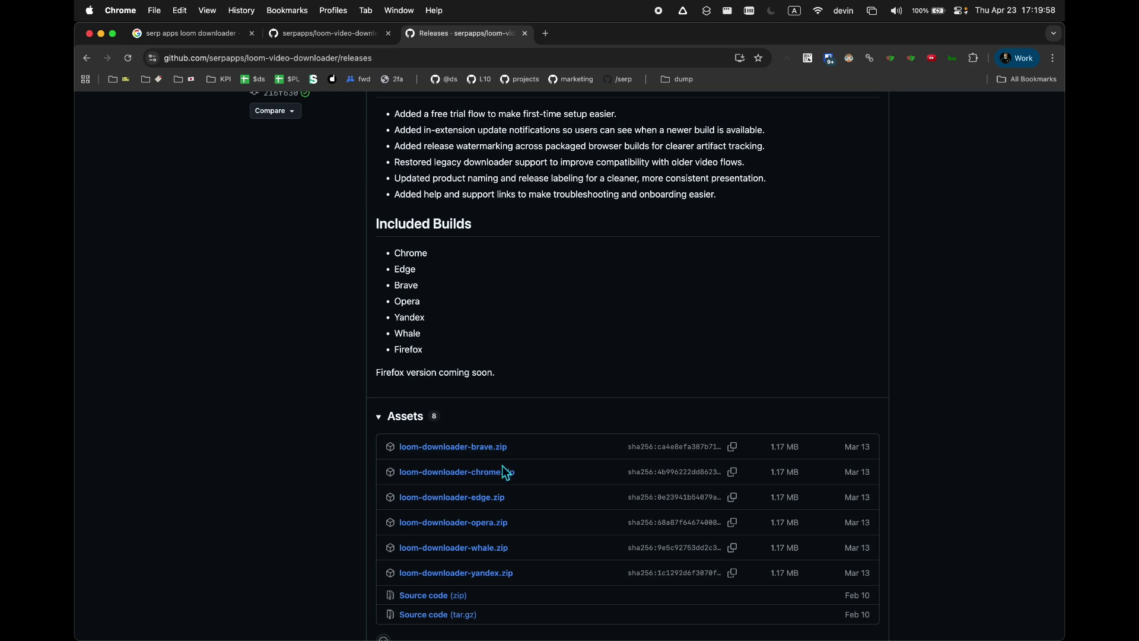
{"action": "left_click_drag", "start_coordinate": [506, 485], "coordinate": [347, 479]}
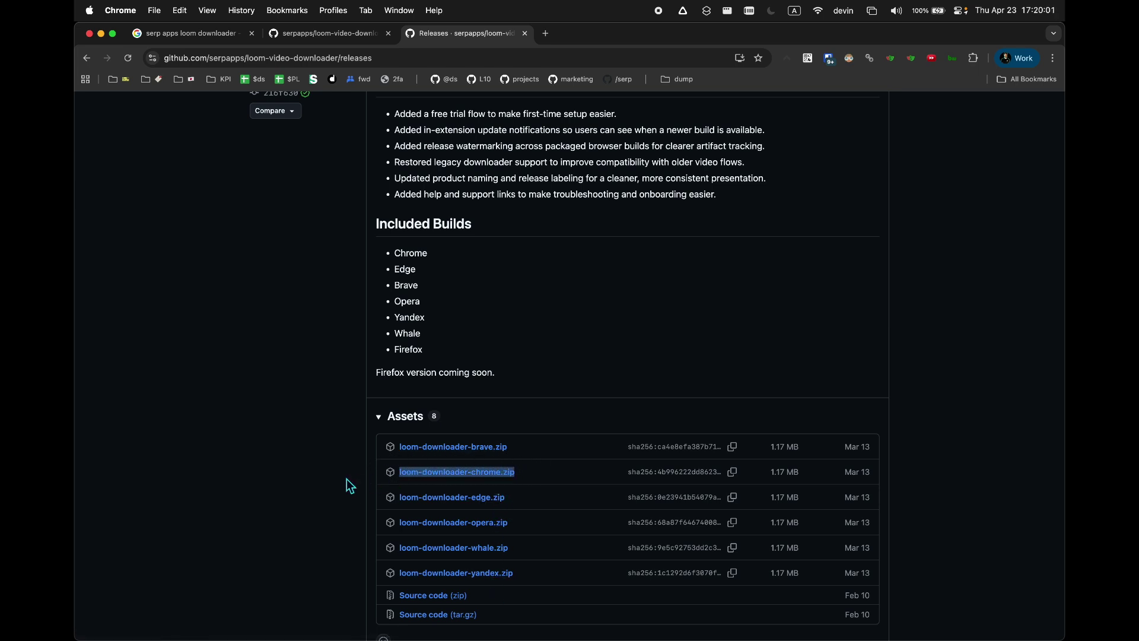
{"action": "left_click", "coordinate": [507, 483]}
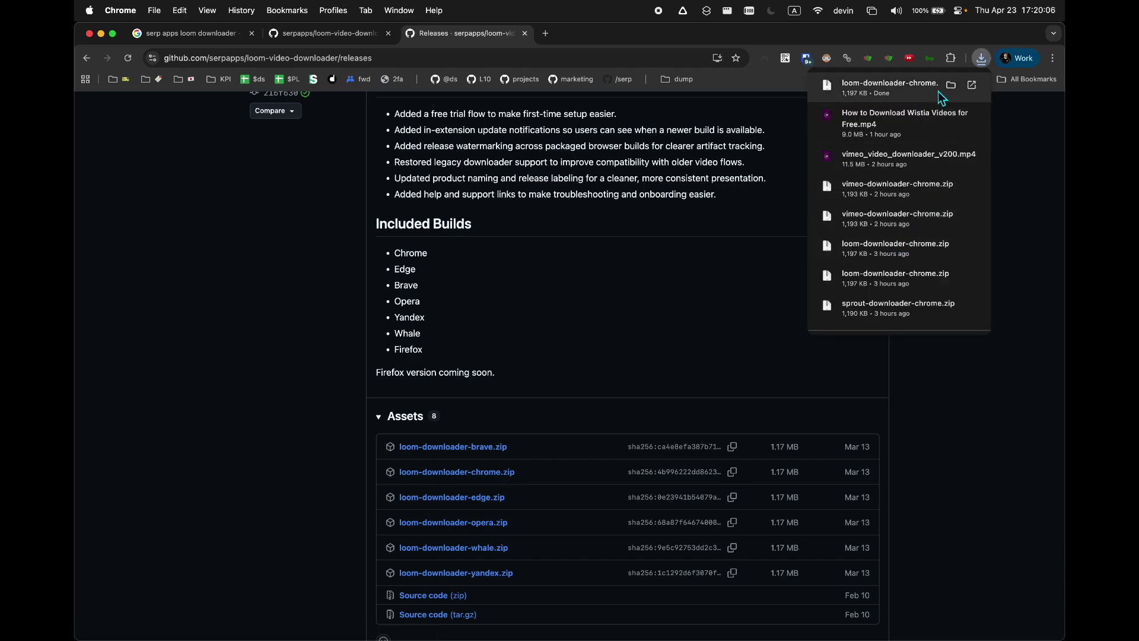
Clear the browser window off the desktop, extract loom-downloader-chrome.zip there, and select the extracted loom-downloader folder.
{"action": "left_click_drag", "start_coordinate": [999, 33], "coordinate": [1014, 148]}
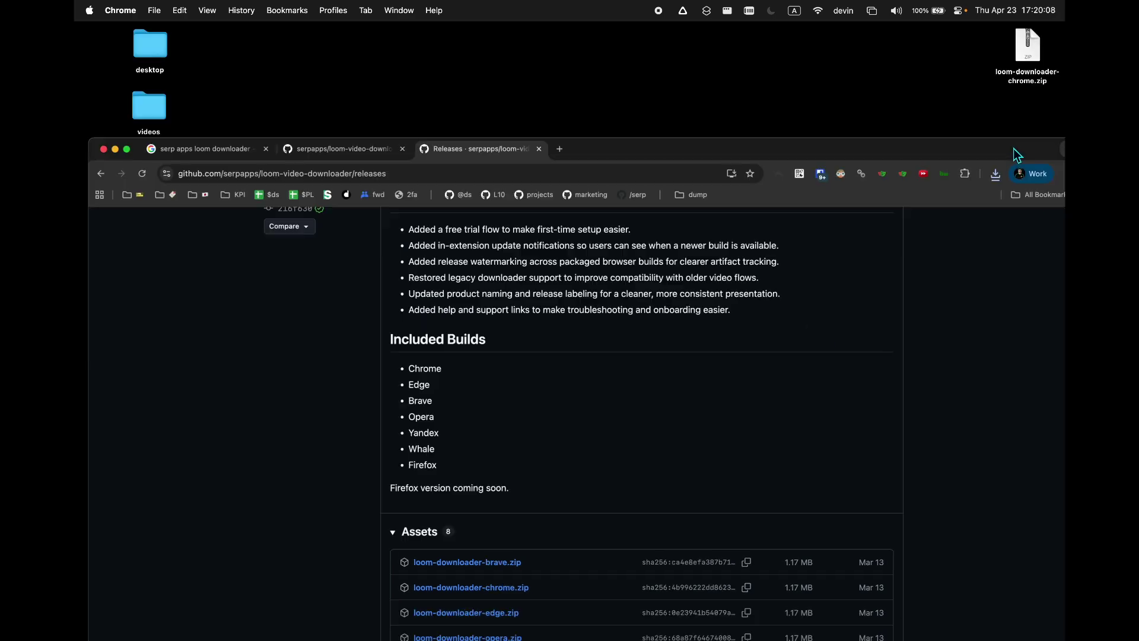
{"action": "key", "text": "super+m"}
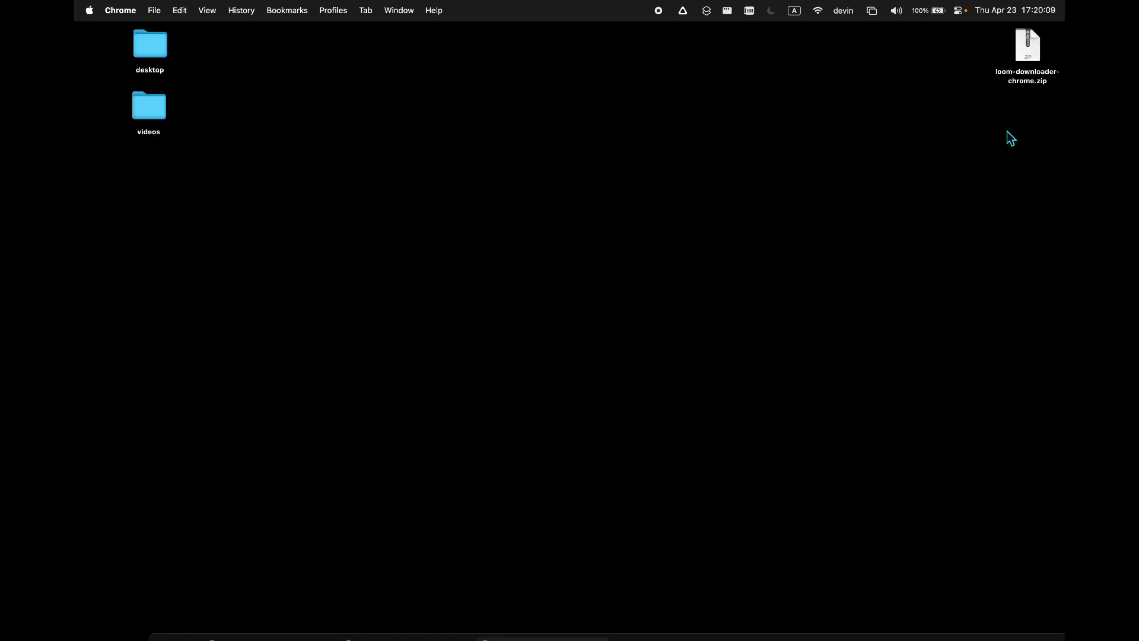
{"action": "double_click", "coordinate": [1029, 58]}
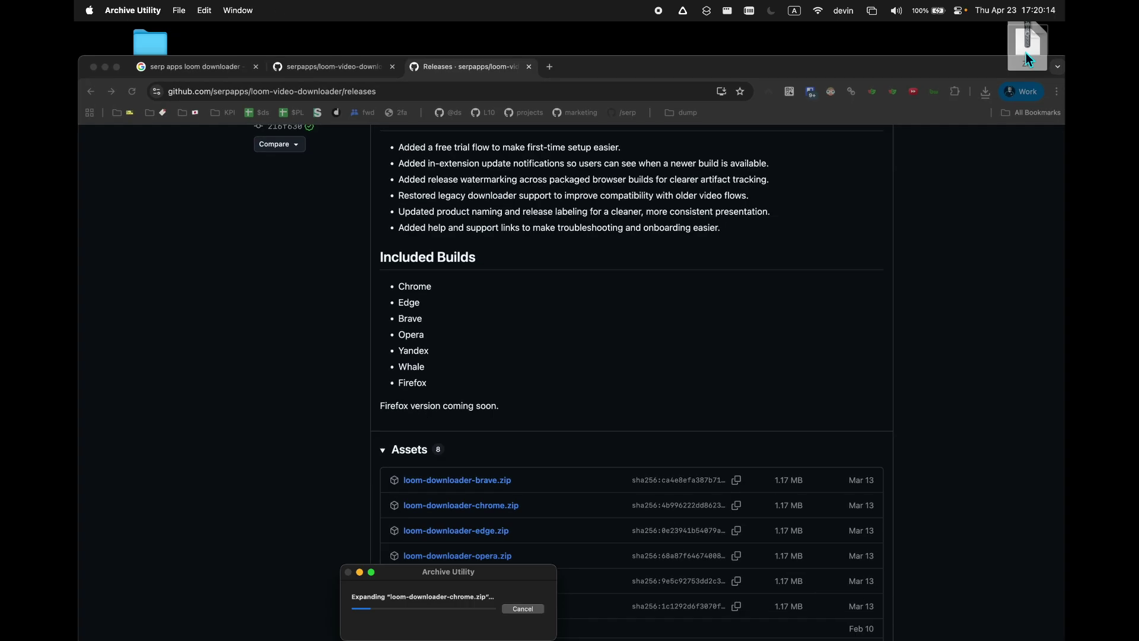
{"action": "key", "text": "super+w"}
{"action": "key", "text": "super+m"}
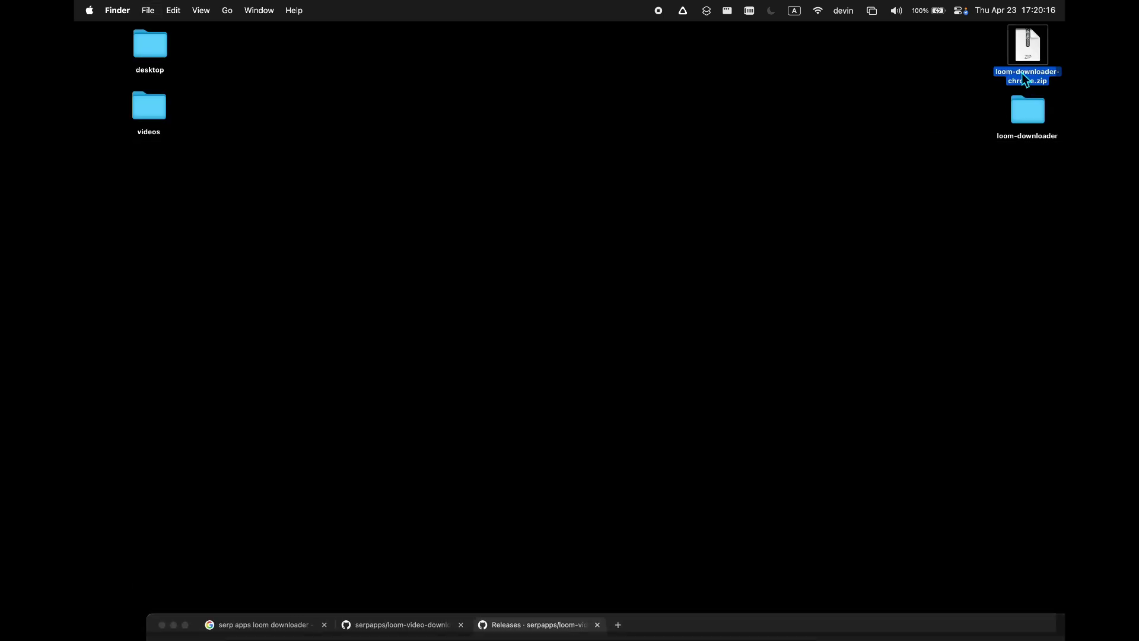
{"action": "left_click", "coordinate": [1026, 109]}
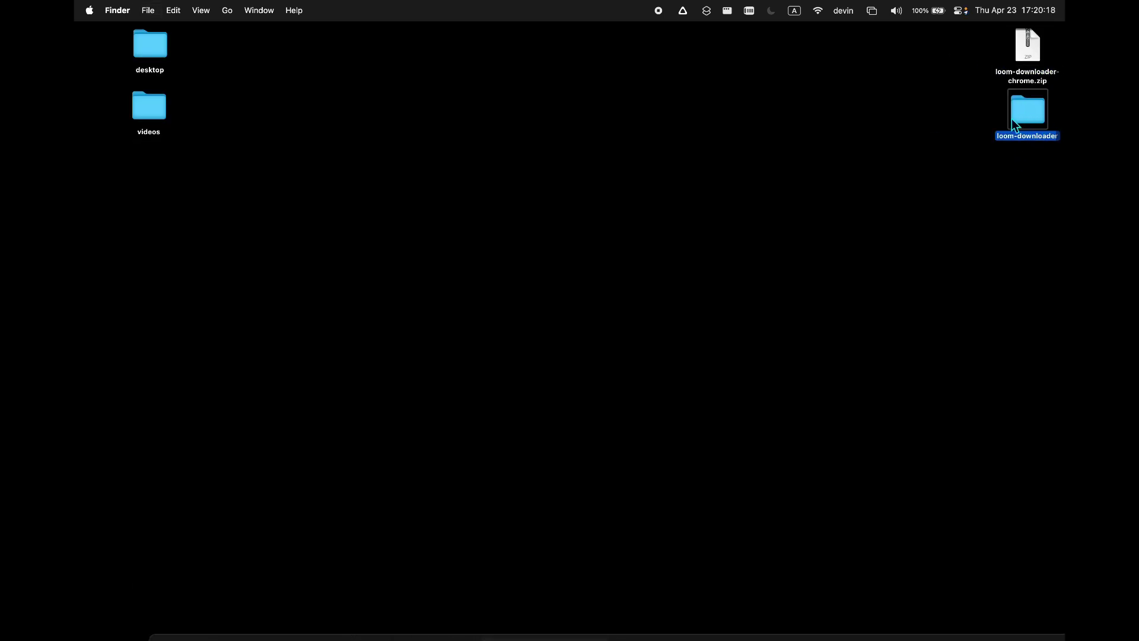
Switch back to Chrome and open chrome://extensions in a new tab.
{"action": "key", "text": "super+Tab"}
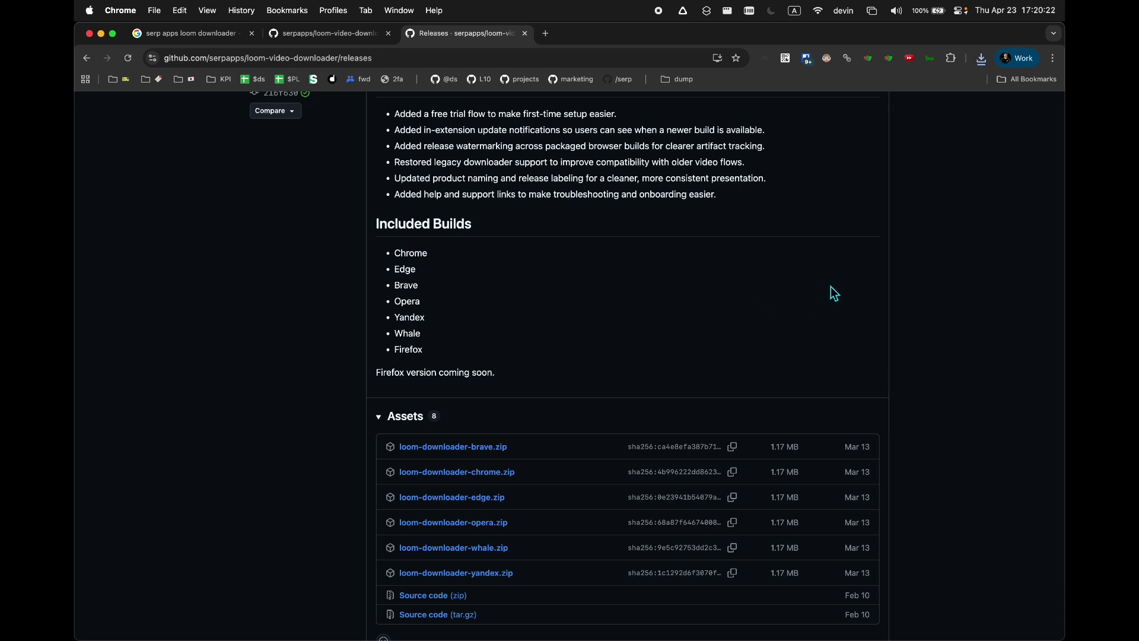
{"action": "left_click", "coordinate": [546, 34]}
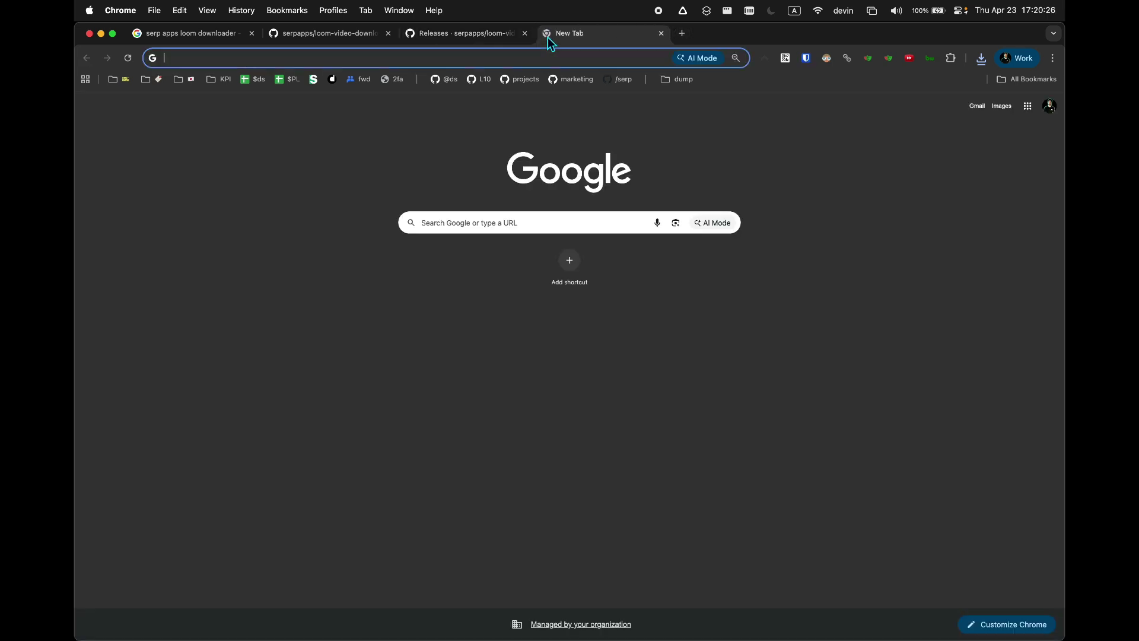
{"action": "type", "text": "chrome"}
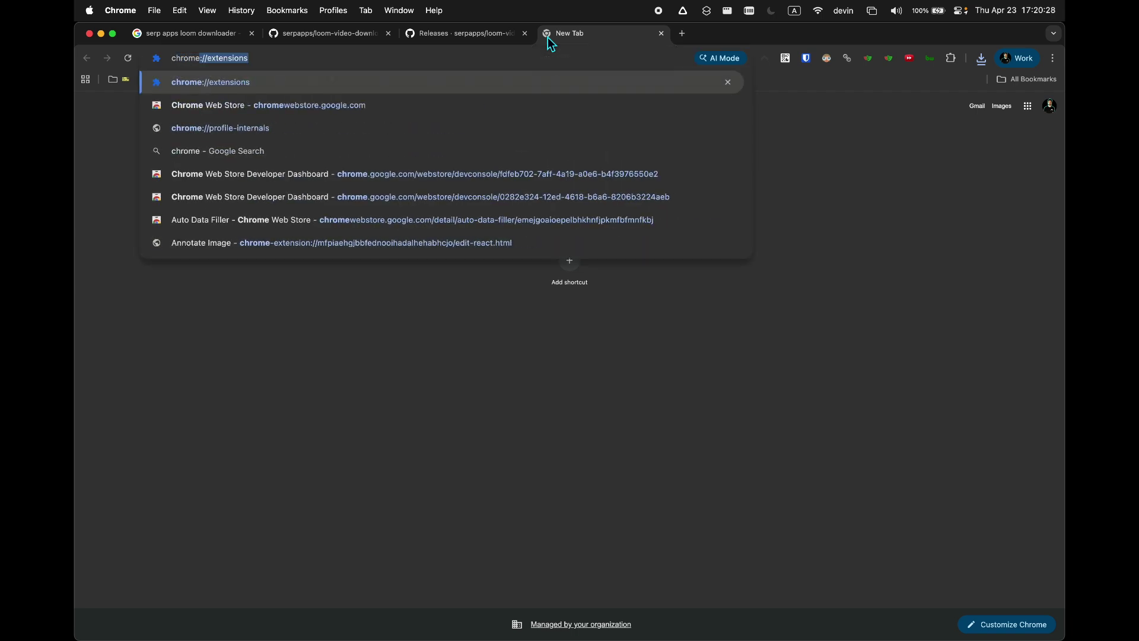
{"action": "type", "text": "://extemsi"}
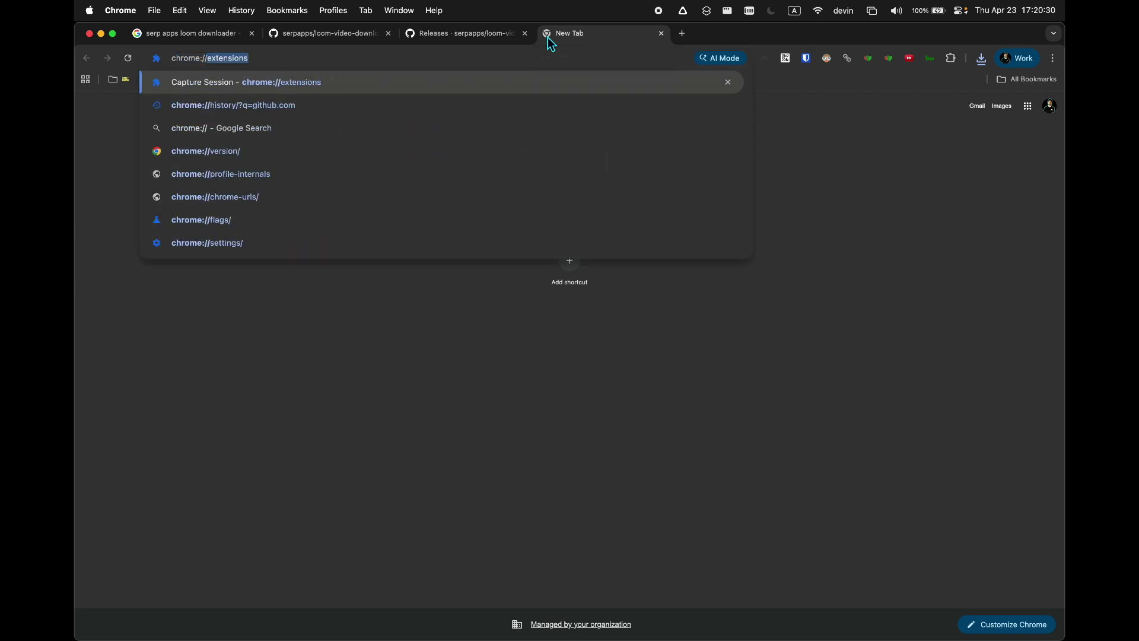
{"action": "key", "text": "BackSpace"}
{"action": "key", "text": "BackSpace"}
{"action": "key", "text": "BackSpace"}
{"action": "key", "text": "BackSpace"}
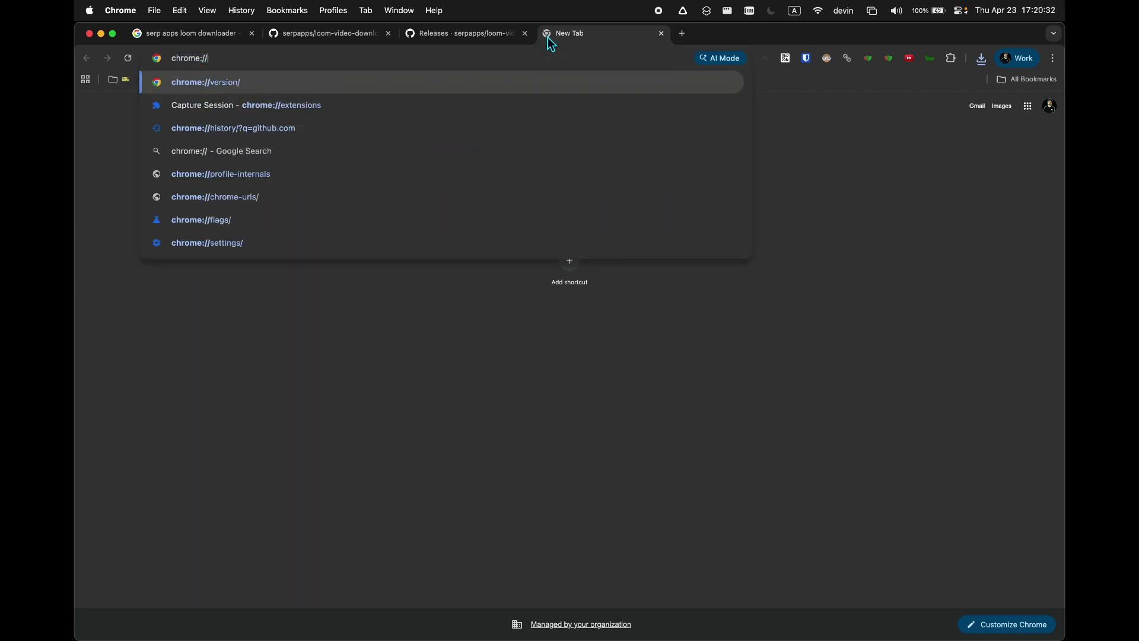
{"action": "key", "text": "Return"}
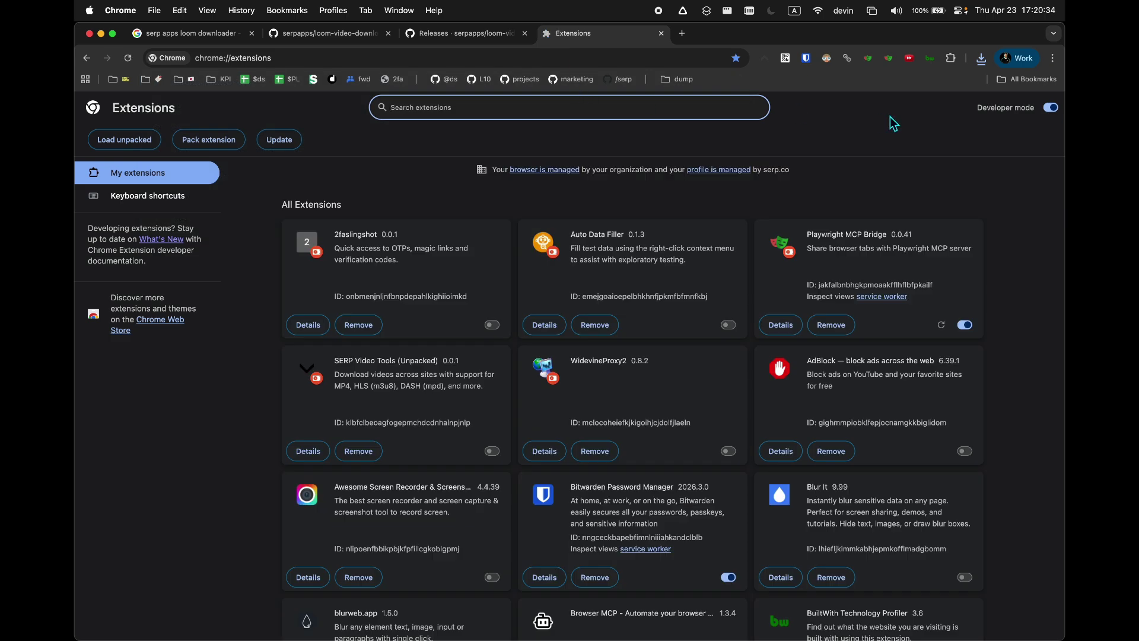
Turn Developer mode off and back on for the browser's extensions.
{"action": "triple_click", "coordinate": [1014, 108]}
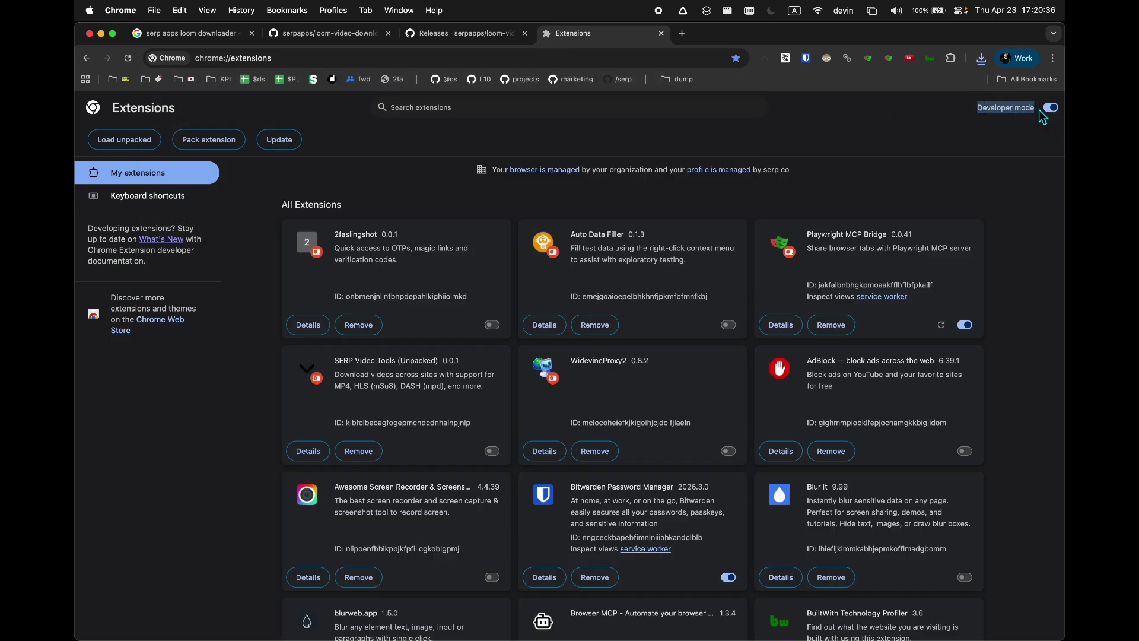
{"action": "left_click", "coordinate": [1014, 108]}
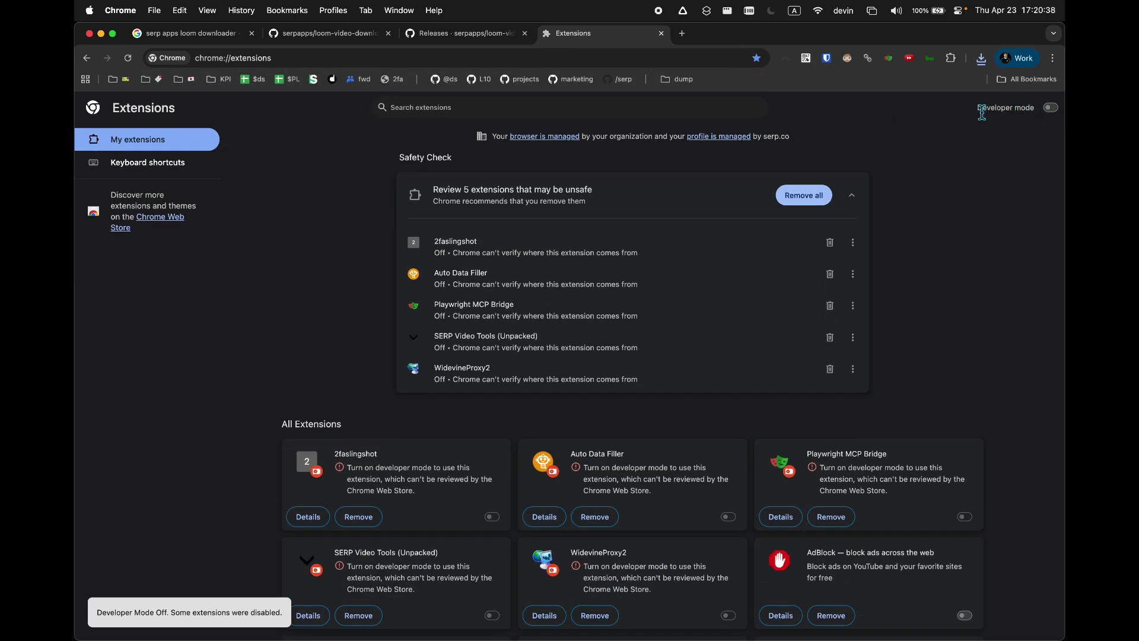
{"action": "left_click", "coordinate": [1009, 109]}
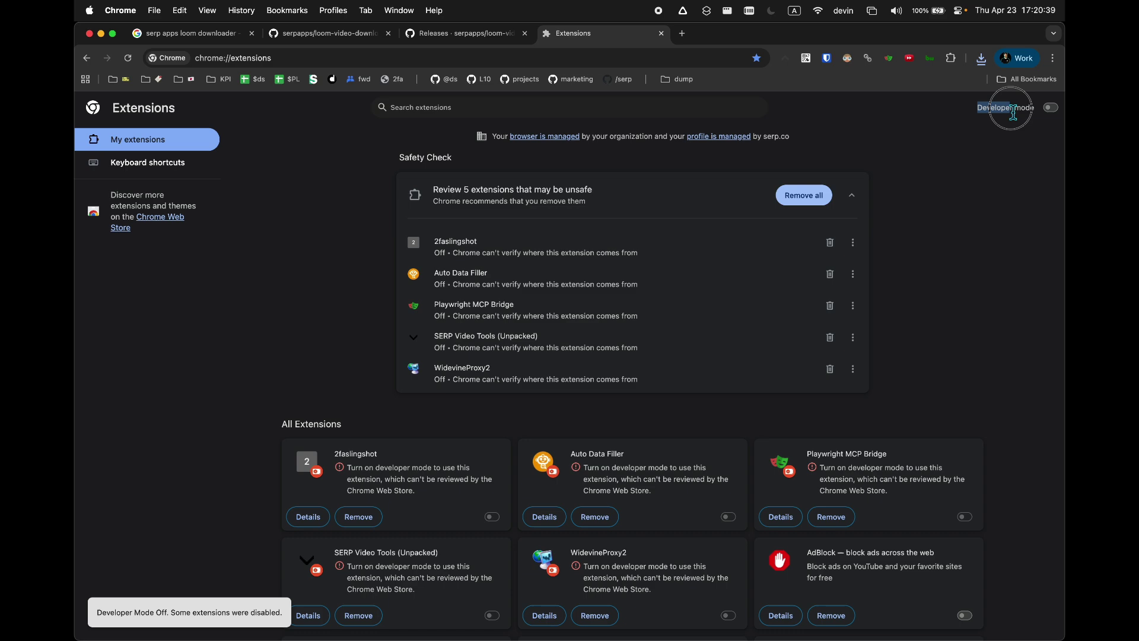
{"action": "left_click", "coordinate": [1056, 116]}
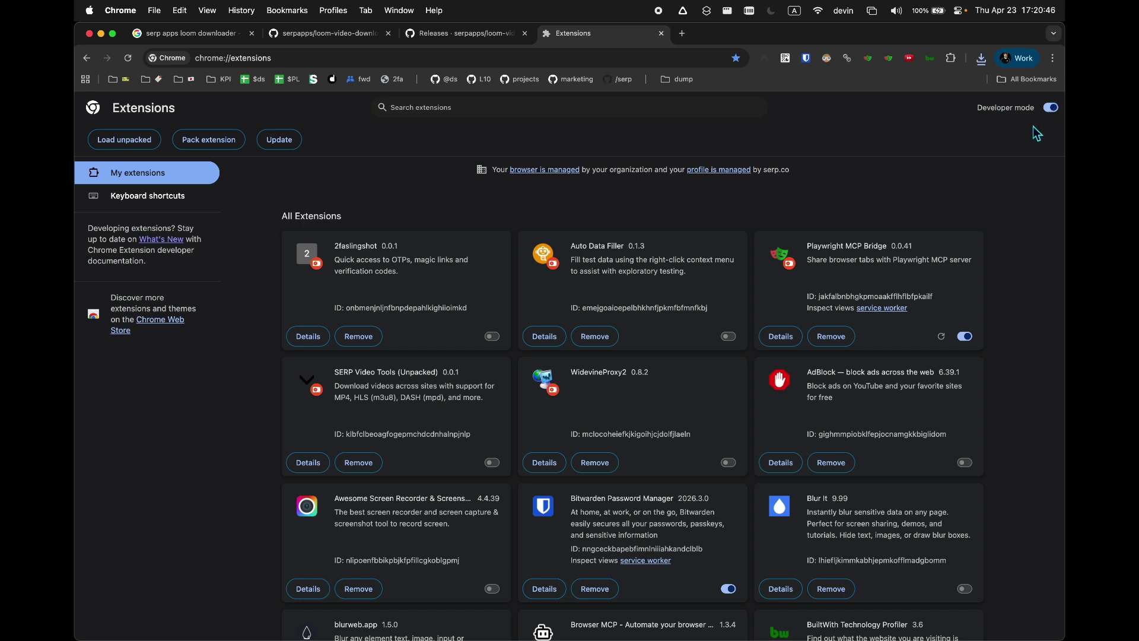
Load the loom-downloader folder from the Desktop as an unpacked extension.
{"action": "left_click", "coordinate": [135, 146]}
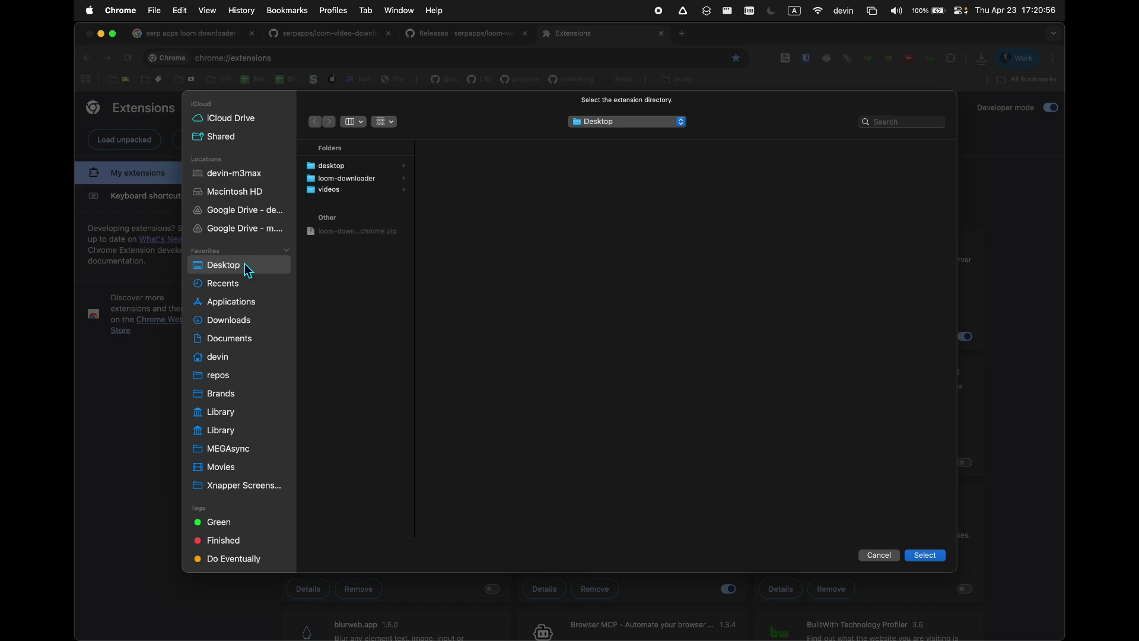
{"action": "left_click", "coordinate": [373, 181]}
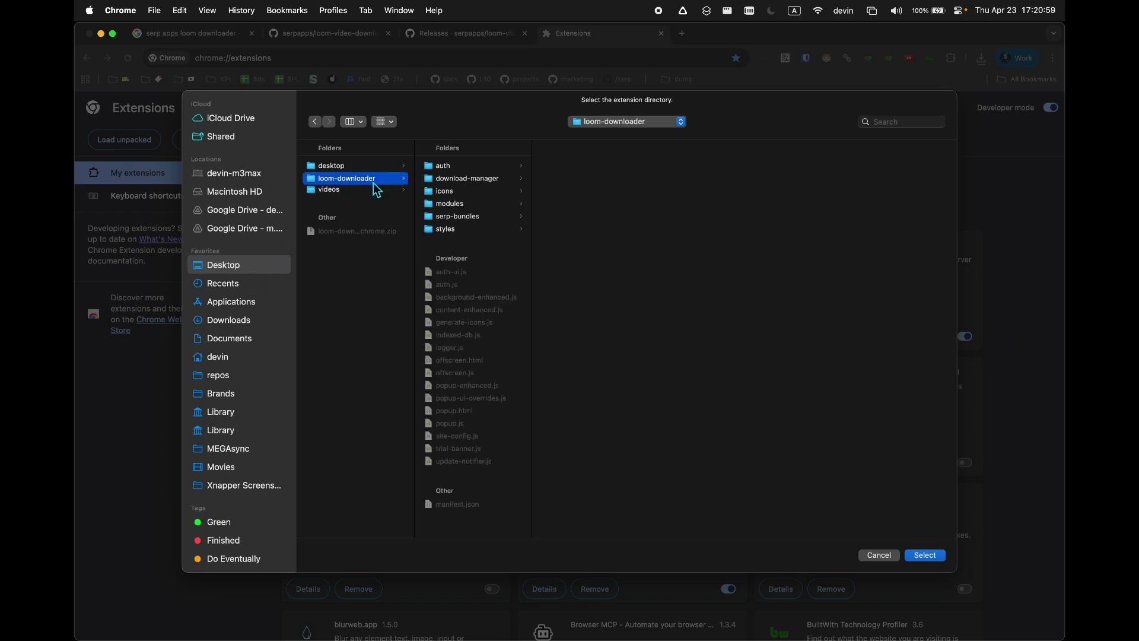
{"action": "left_click", "coordinate": [936, 560]}
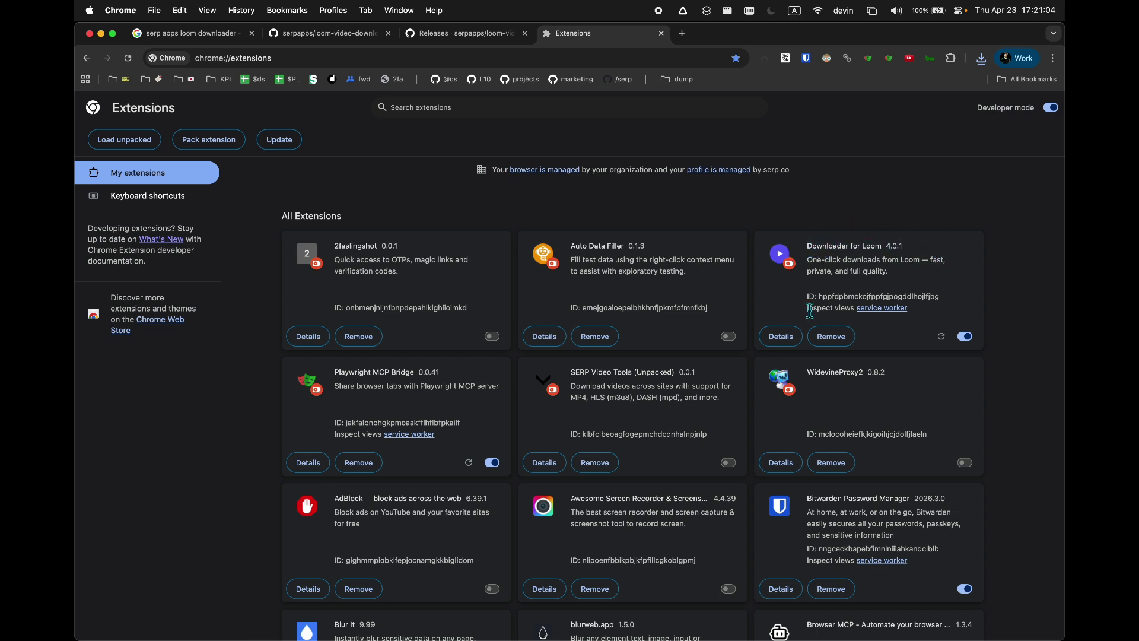
Pin the Downloader for Loom extension to the browser toolbar and close the extensions list.
{"action": "left_click", "coordinate": [952, 59]}
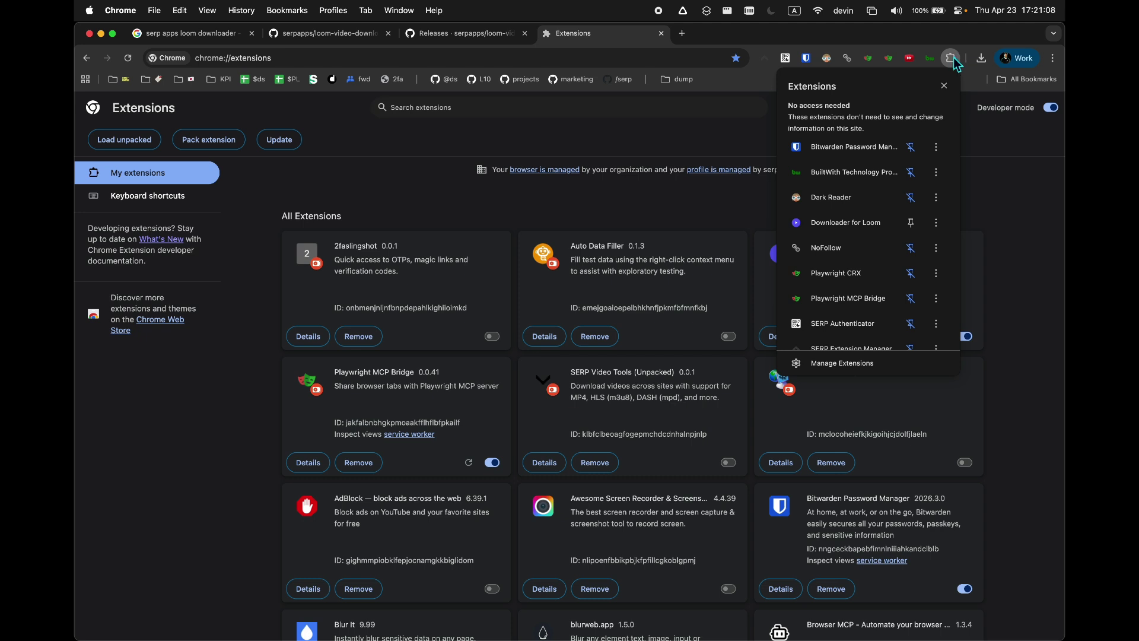
{"action": "left_click", "coordinate": [911, 223]}
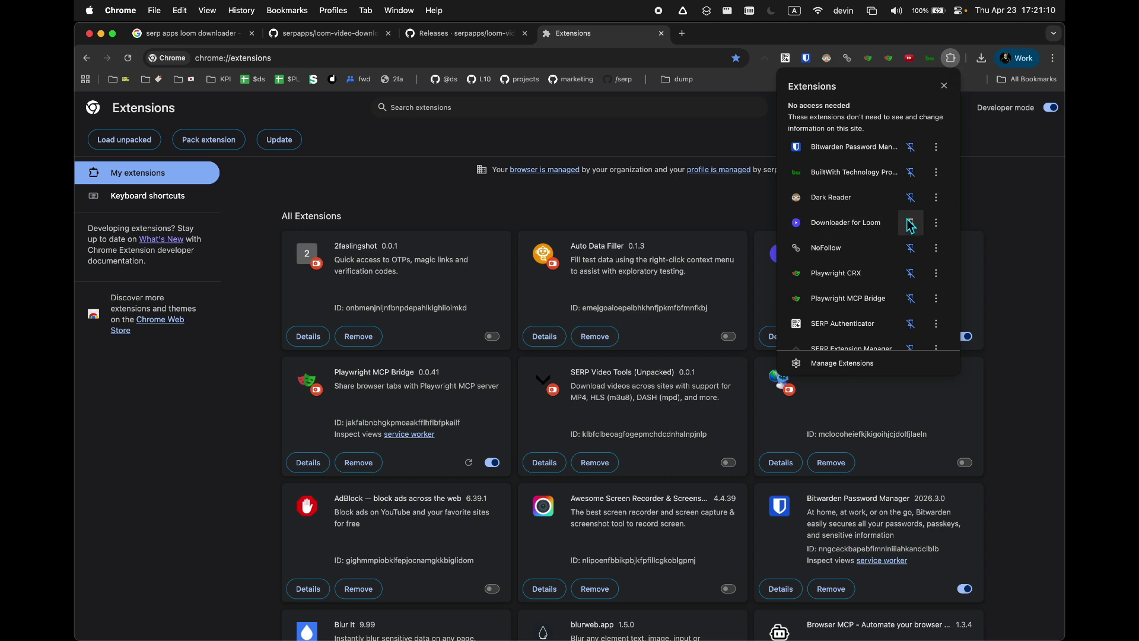
{"action": "left_click", "coordinate": [949, 59]}
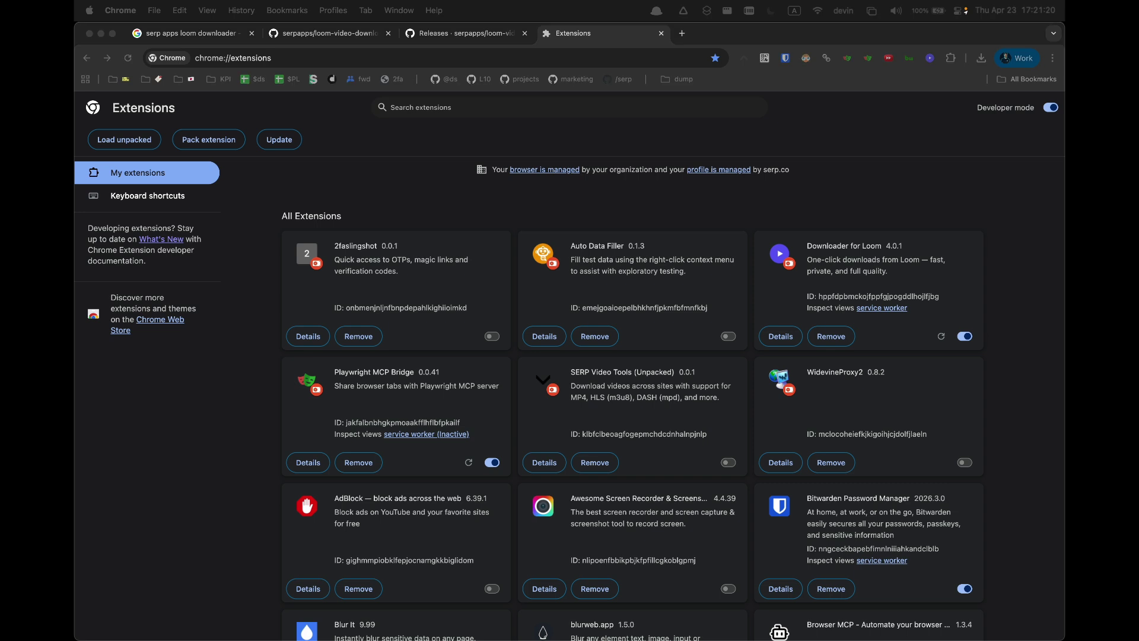
Open Downloader for Loom, activate it with the user's email address, and read its instruction for getting started.
{"action": "left_click", "coordinate": [931, 58]}
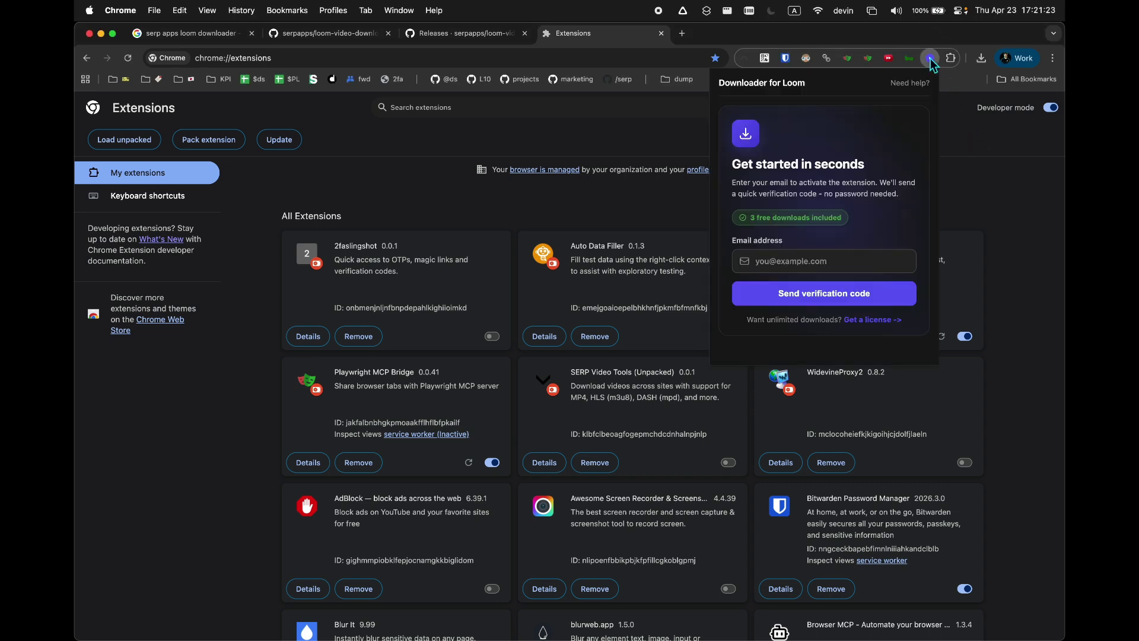
{"action": "left_click", "coordinate": [860, 269]}
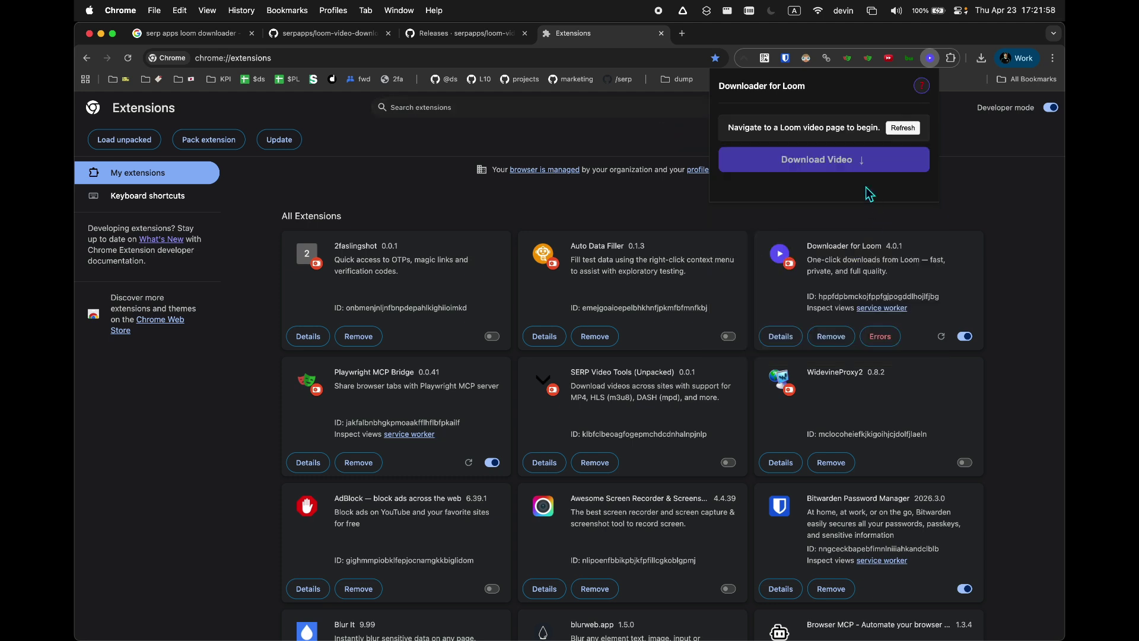
{"action": "left_click_drag", "start_coordinate": [729, 127], "coordinate": [862, 132]}
{"action": "left_click", "coordinate": [862, 133]}
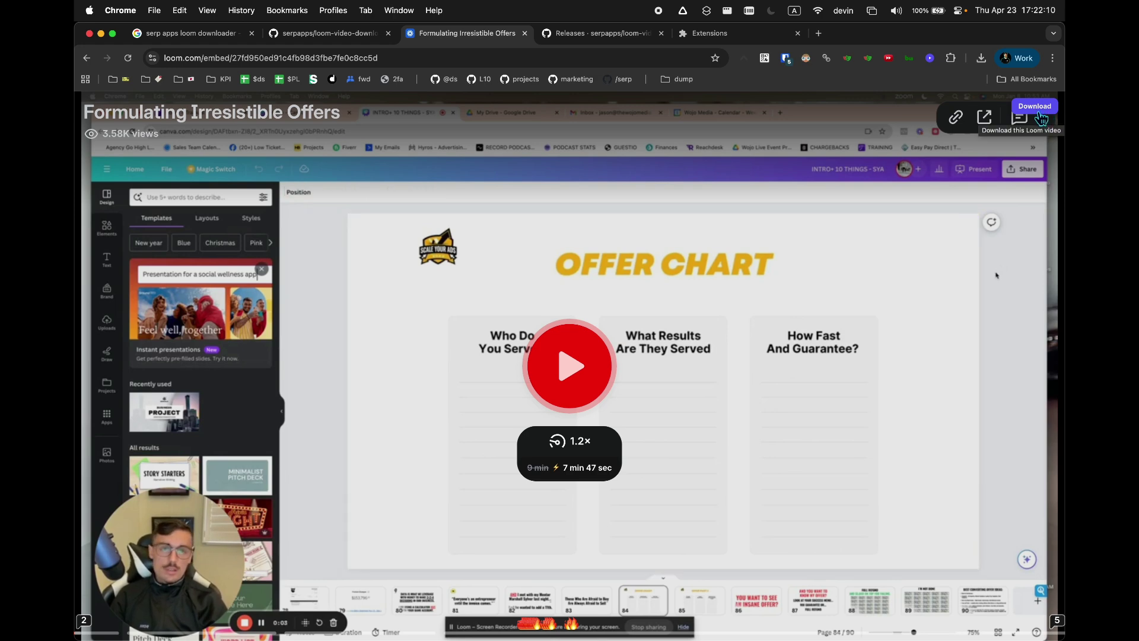
Download the Loom video "Formulating Irresistible Offers" with the Downloader for Loom extension, and close the extension's popup.
{"action": "left_click", "coordinate": [931, 58]}
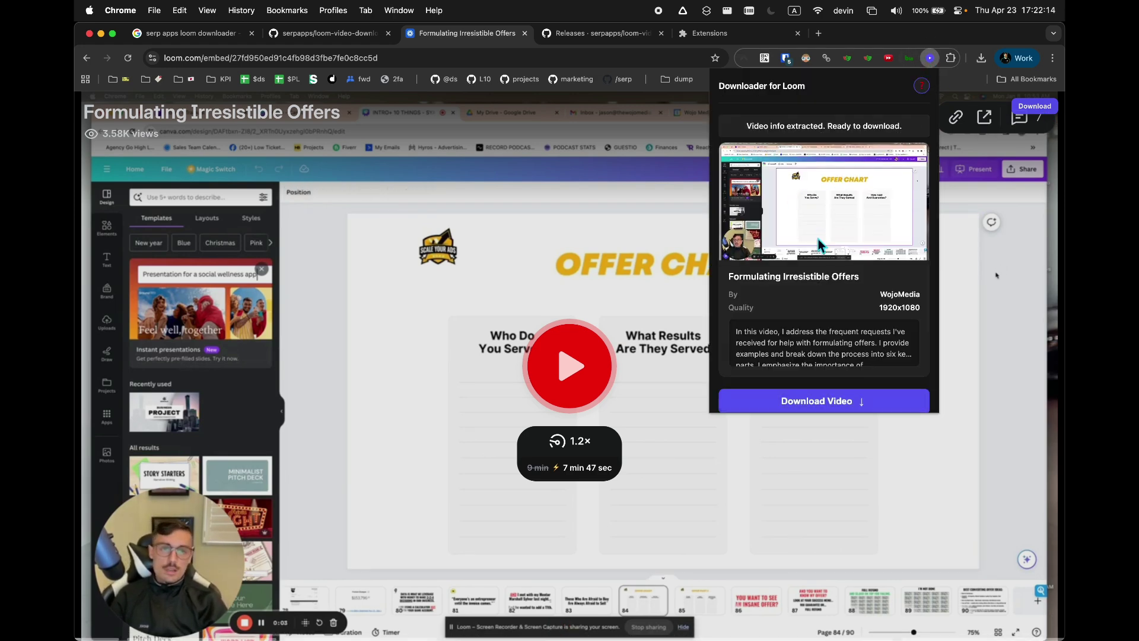
{"action": "scroll", "coordinate": [859, 374], "scroll_direction": "down", "scroll_amount": 1}
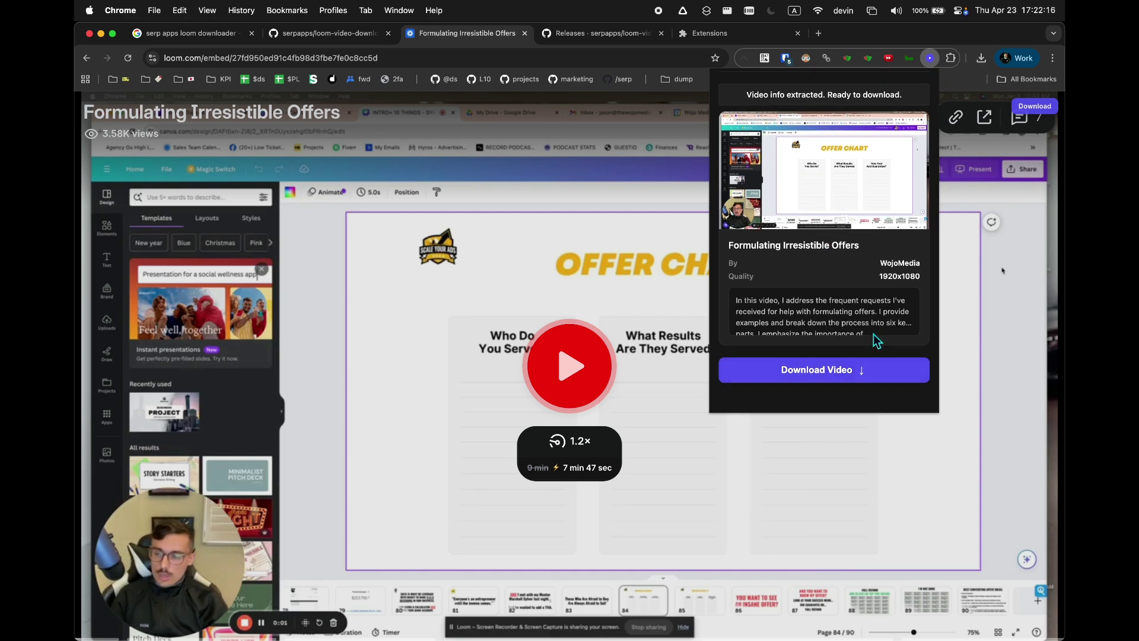
{"action": "left_click", "coordinate": [866, 373]}
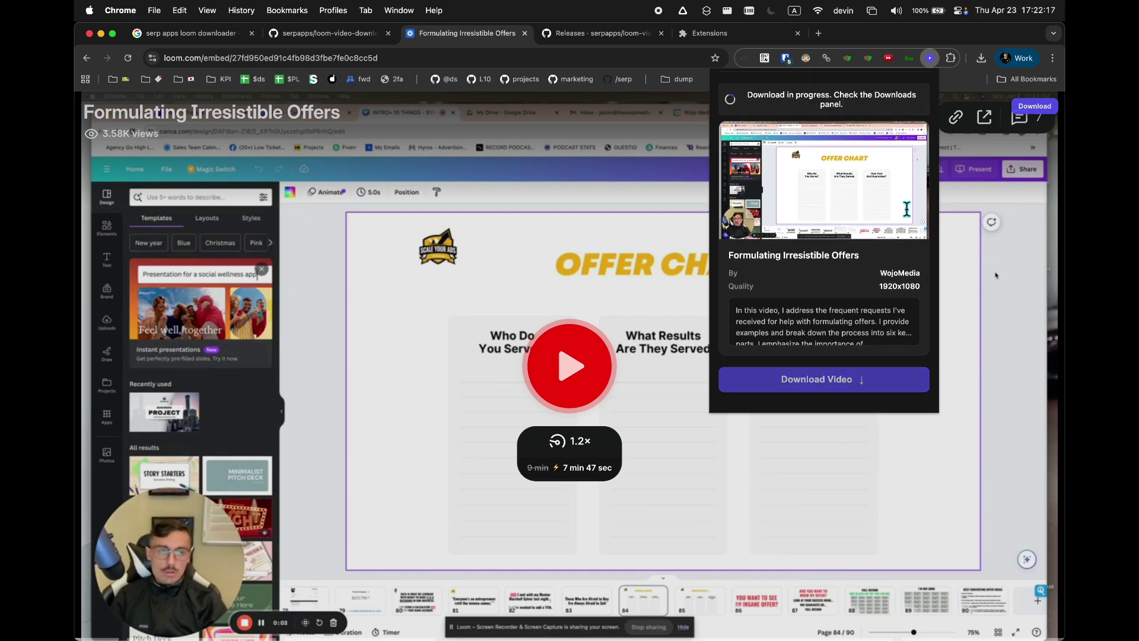
{"action": "left_click", "coordinate": [930, 57]}
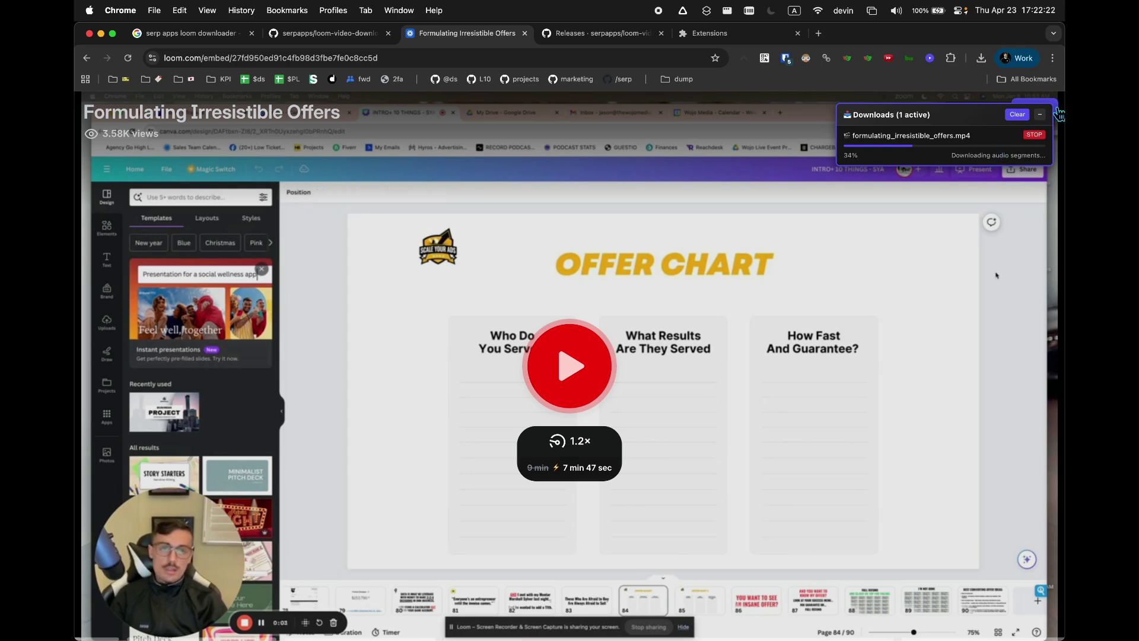
Check the progress of formulating_irresistible_offers.mp4 in the extension's downloads list, and look at the desktop before returning to Chrome.
{"action": "left_click_drag", "start_coordinate": [969, 115], "coordinate": [894, 113]}
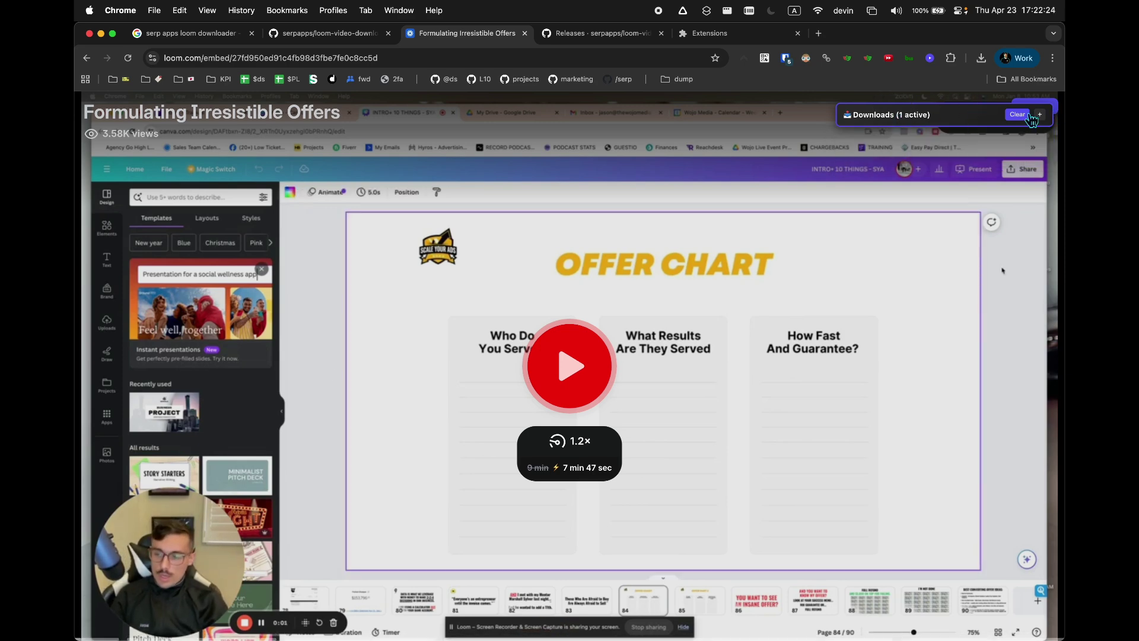
{"action": "left_click", "coordinate": [975, 116]}
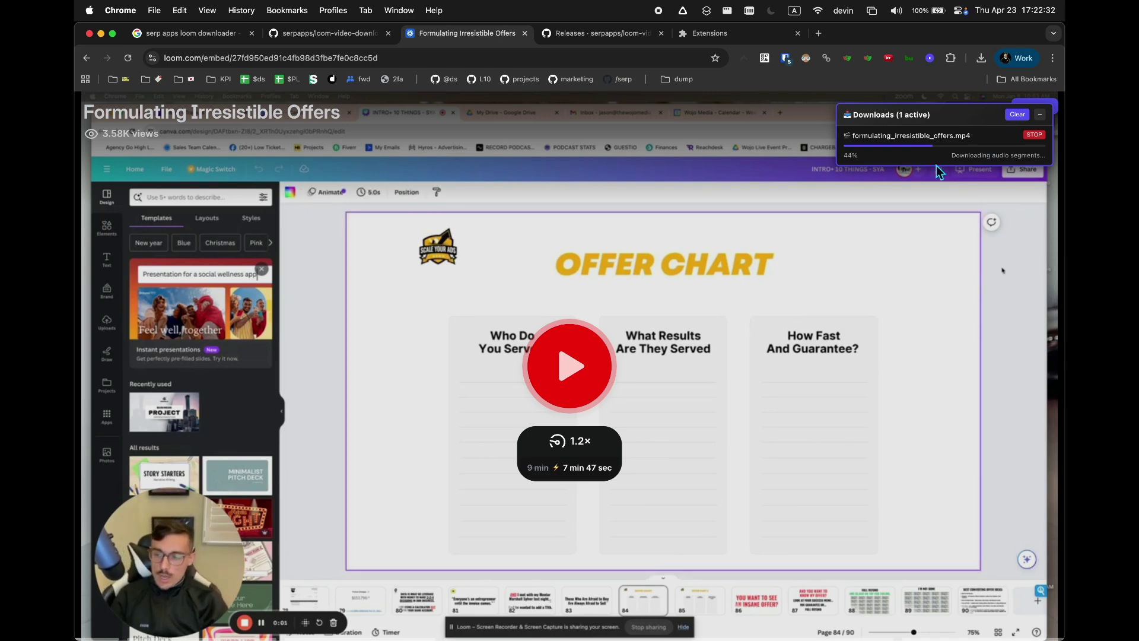
{"action": "key", "text": "super+m"}
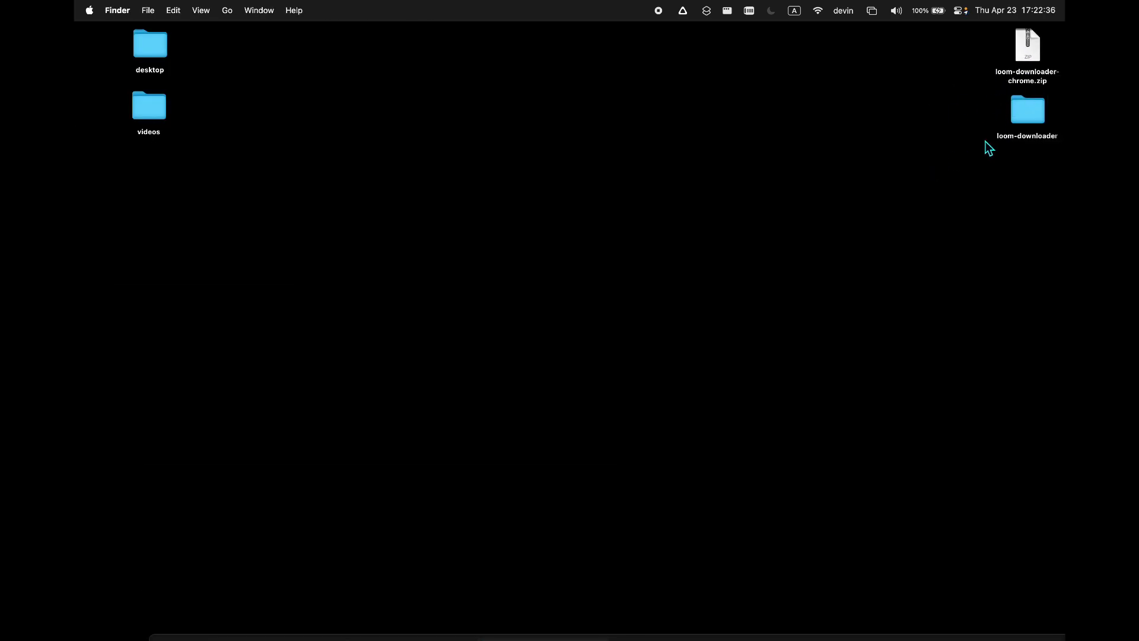
{"action": "key", "text": "super+Tab"}
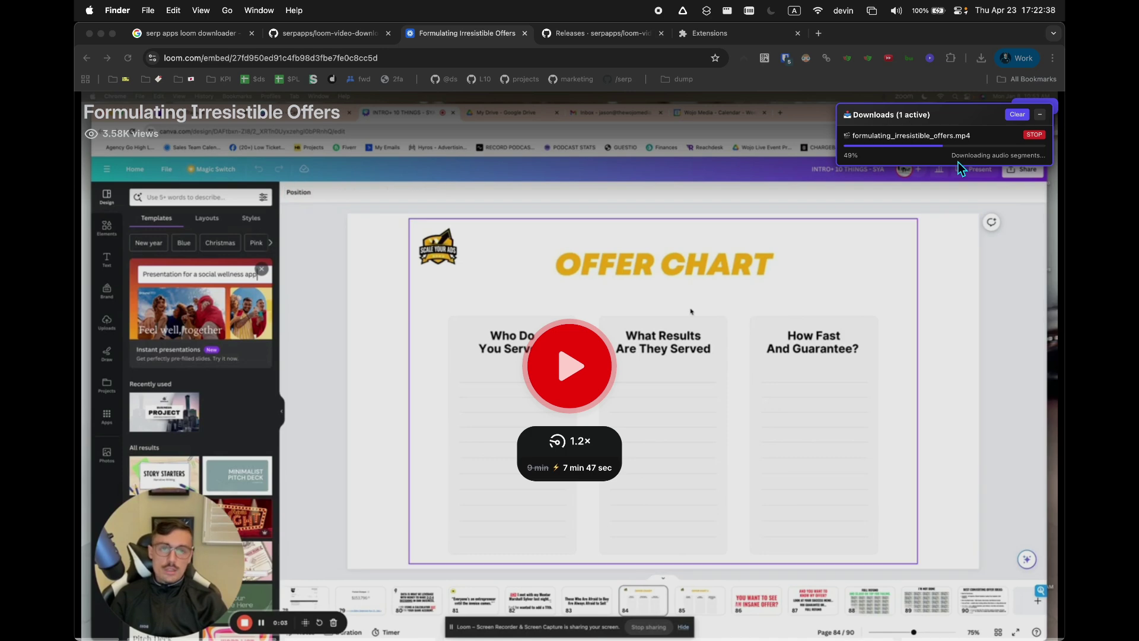